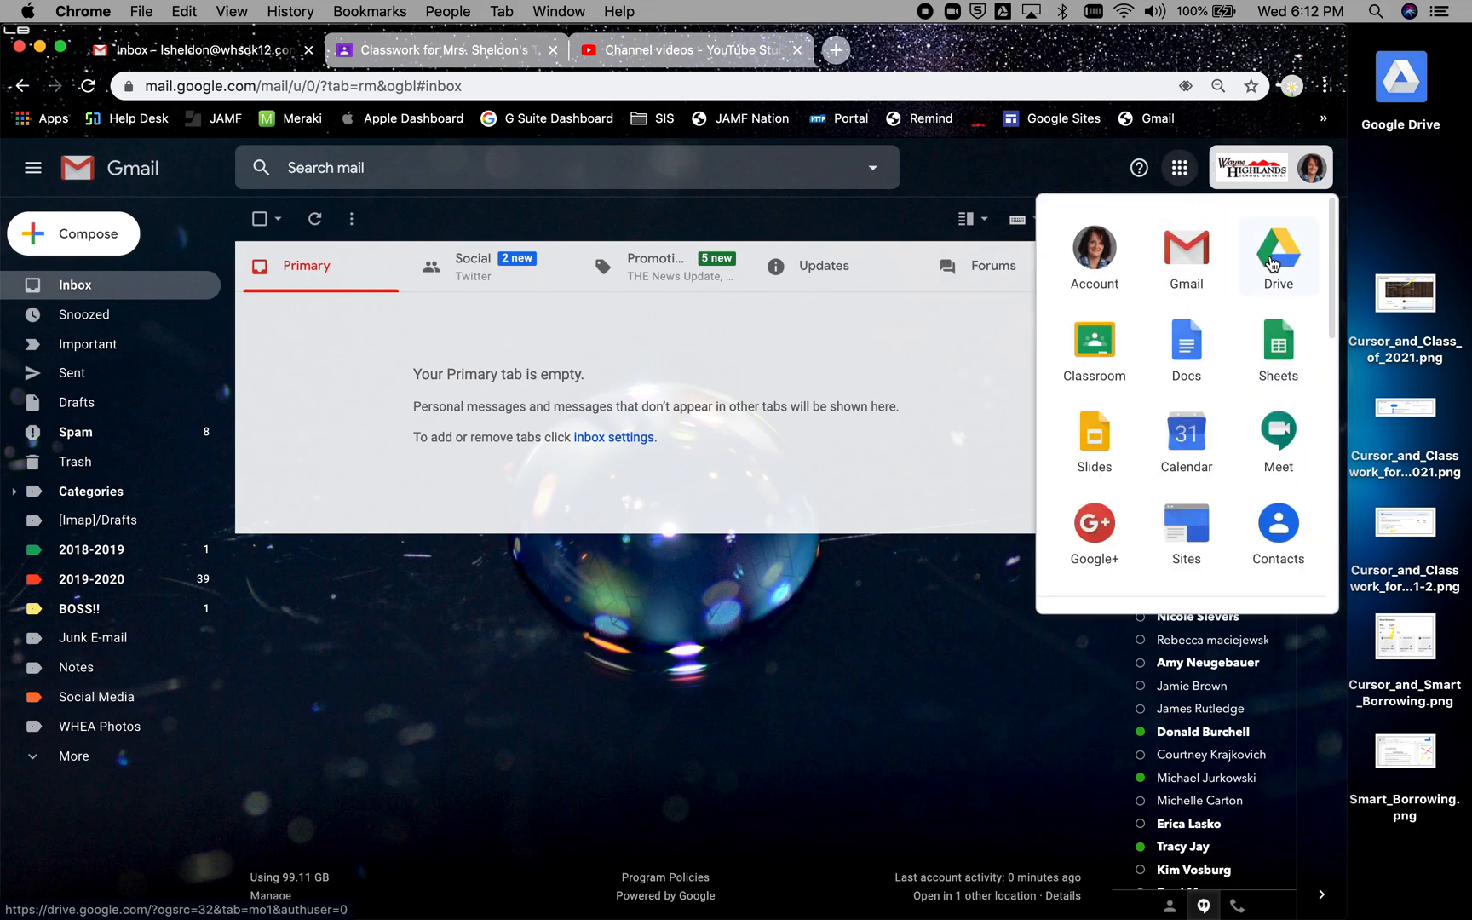
Open Google Drive, create a new Google Docs document and title it "My Color Walk"
left_click(1272, 262)
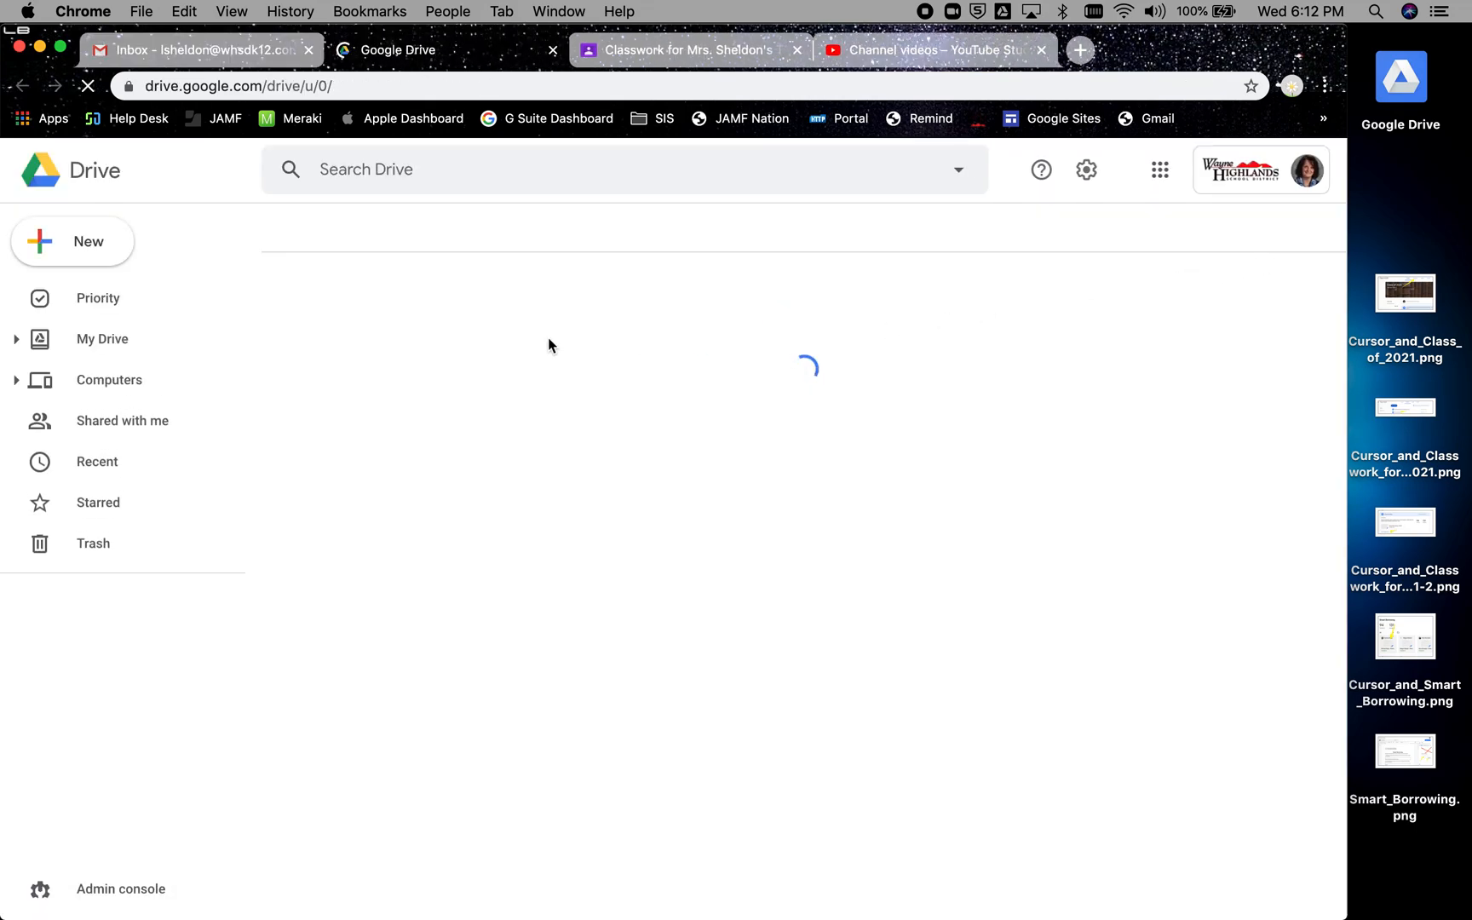
left_click(93, 245)
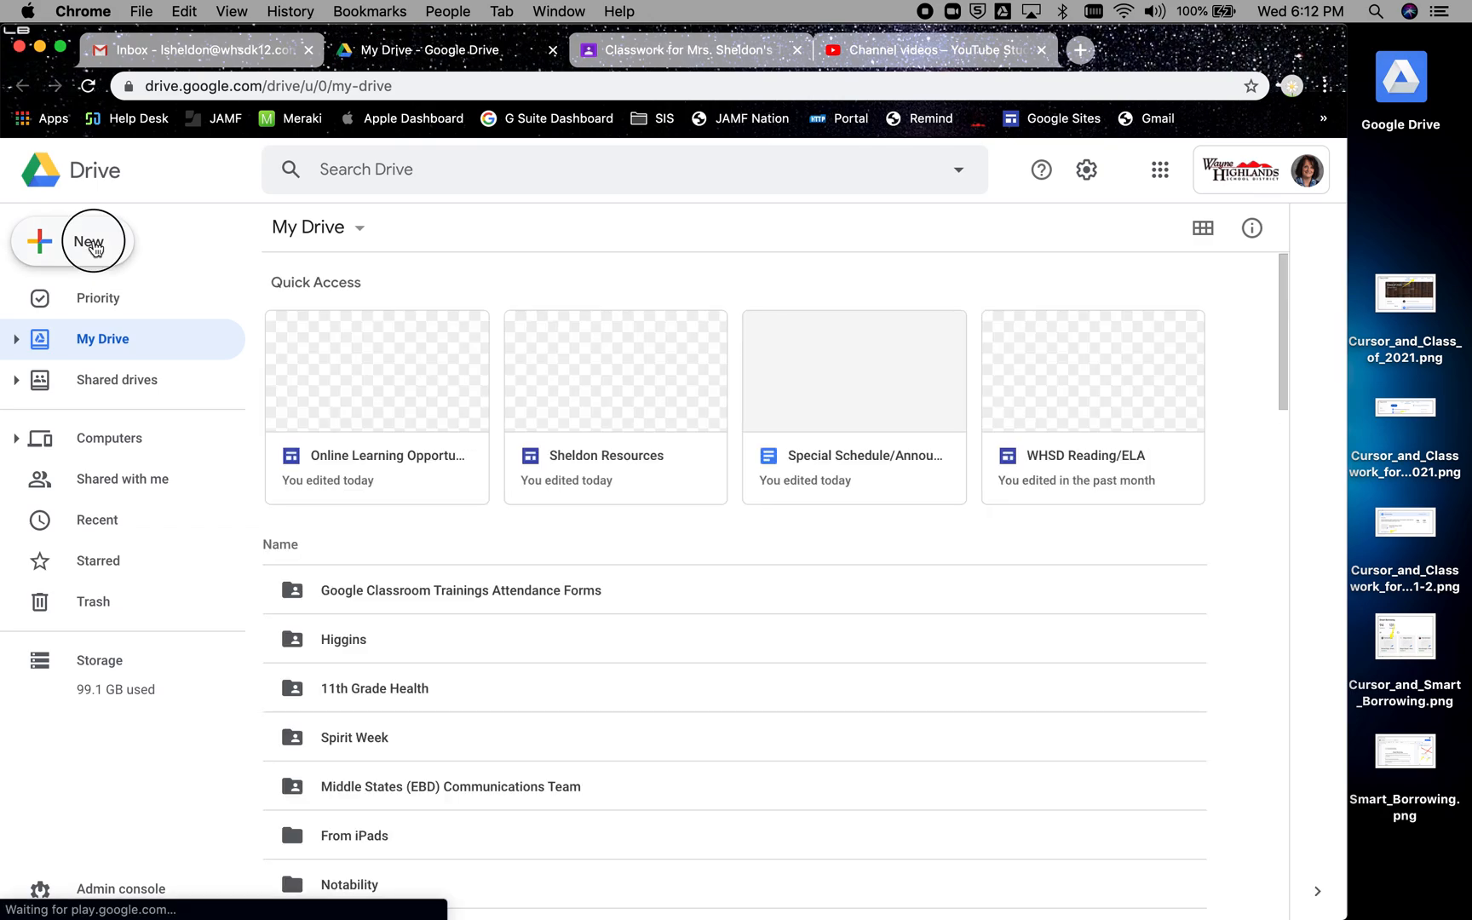
left_click(88, 380)
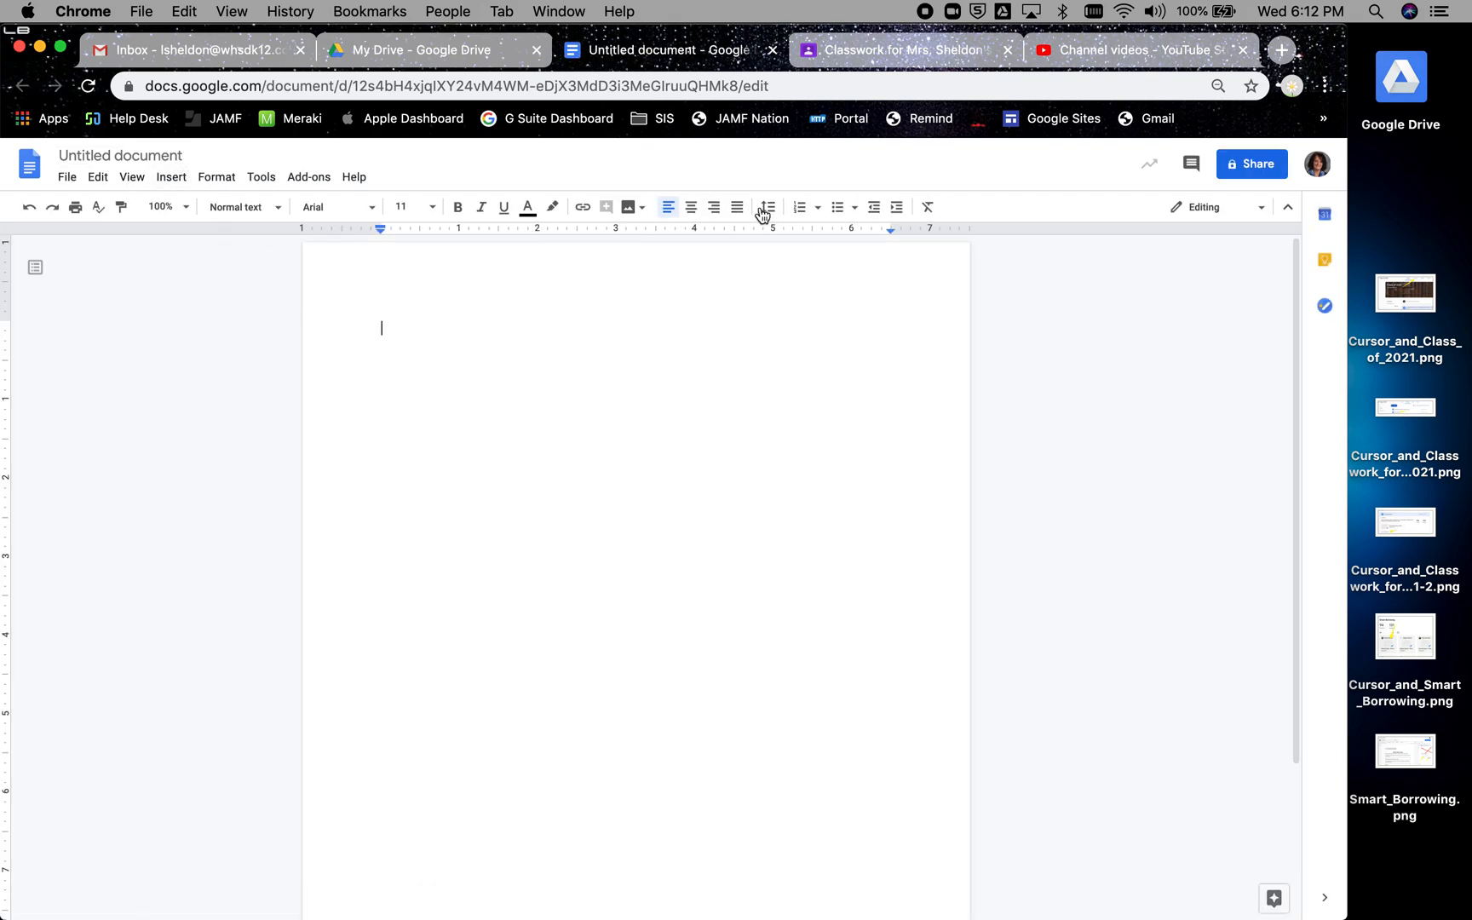
left_click(145, 158)
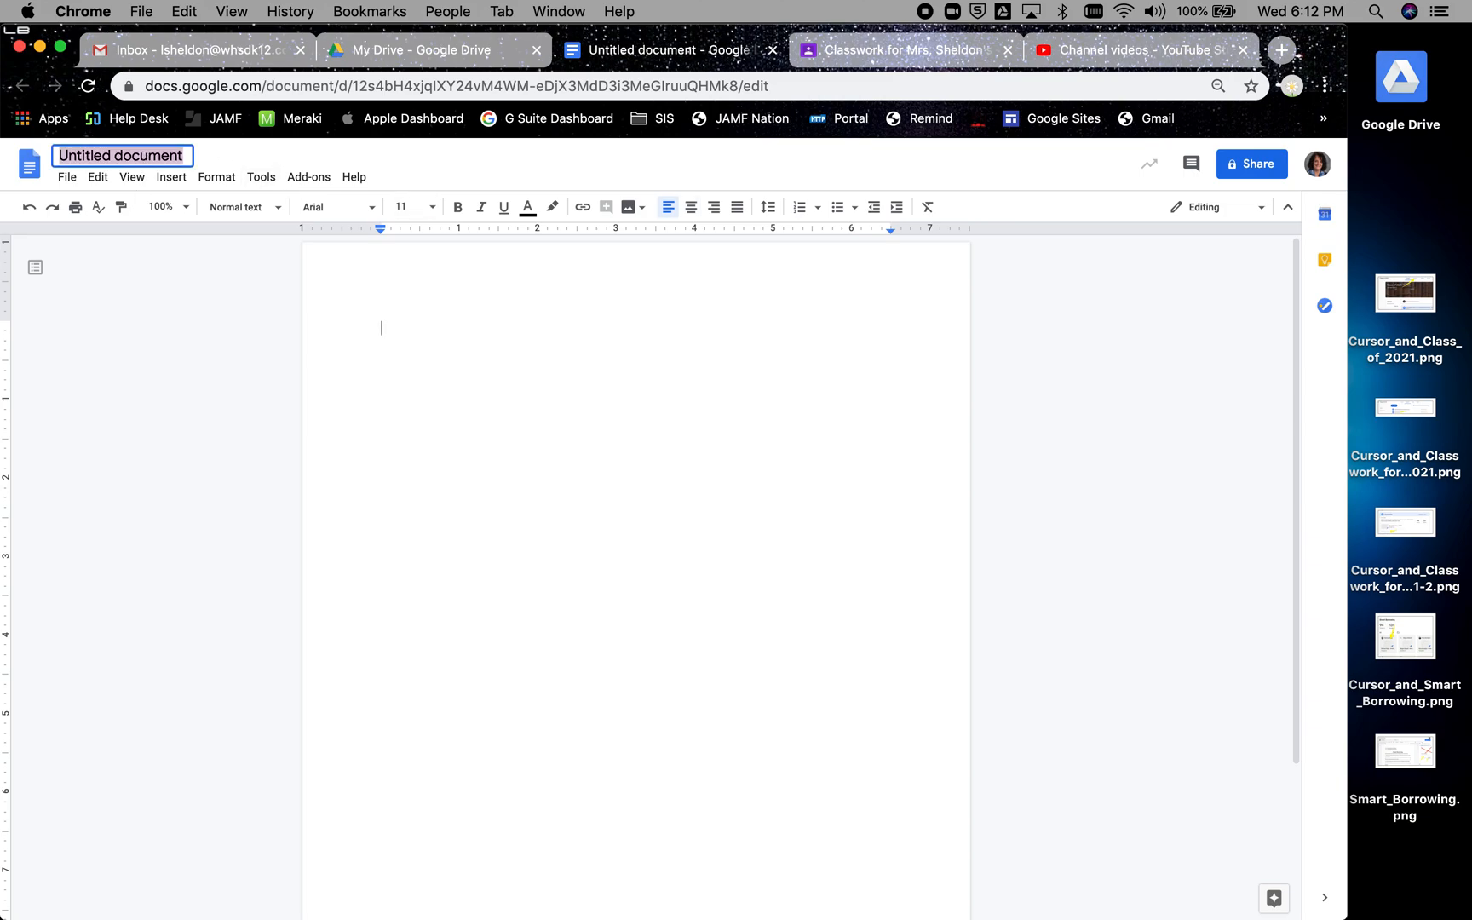
type("My Color Walk")
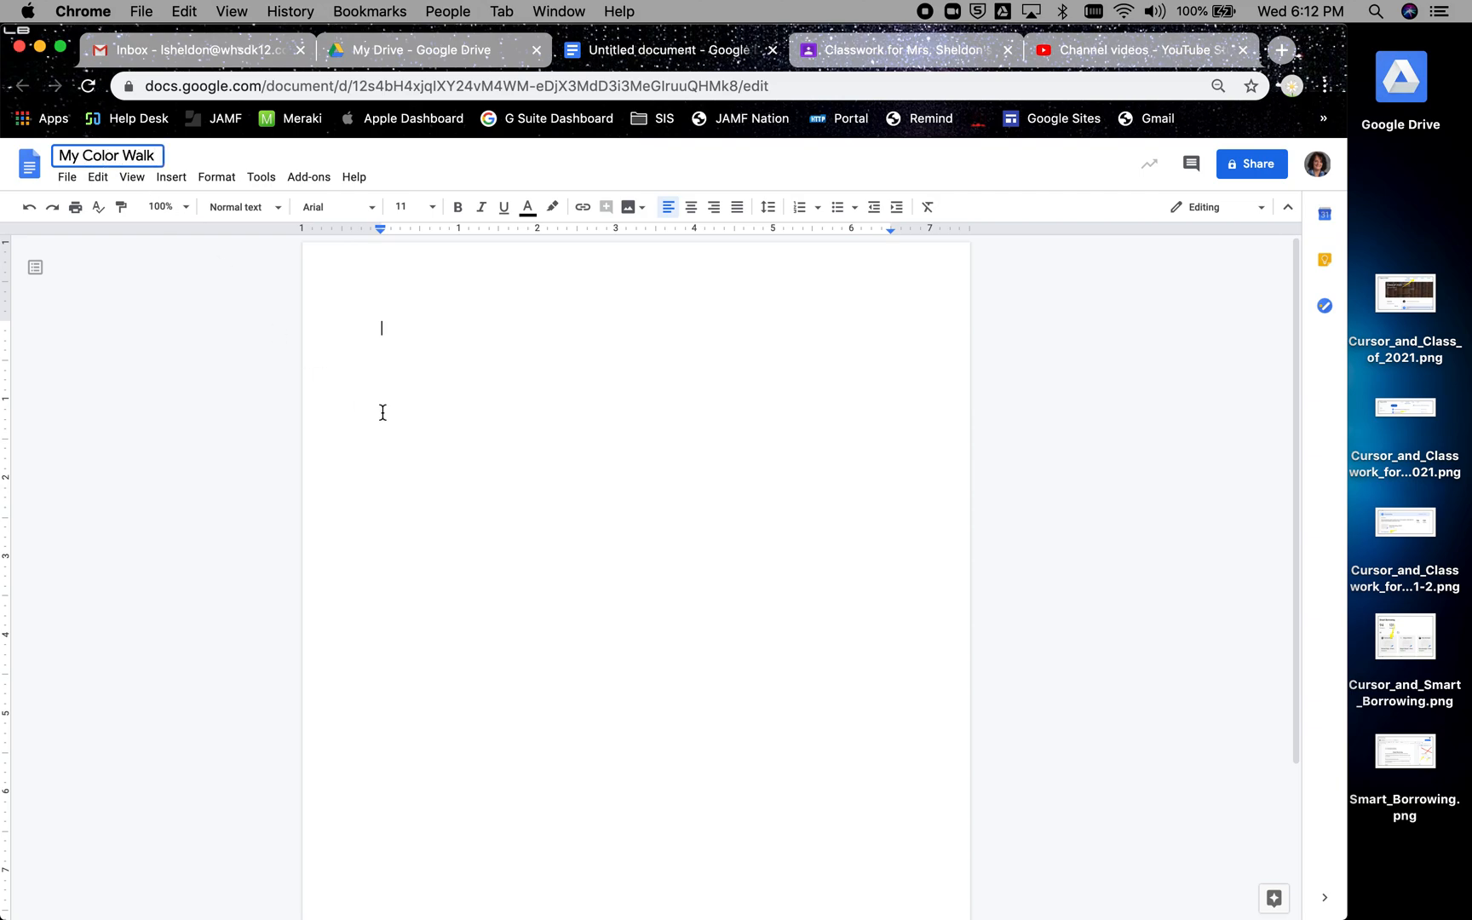
left_click(403, 336)
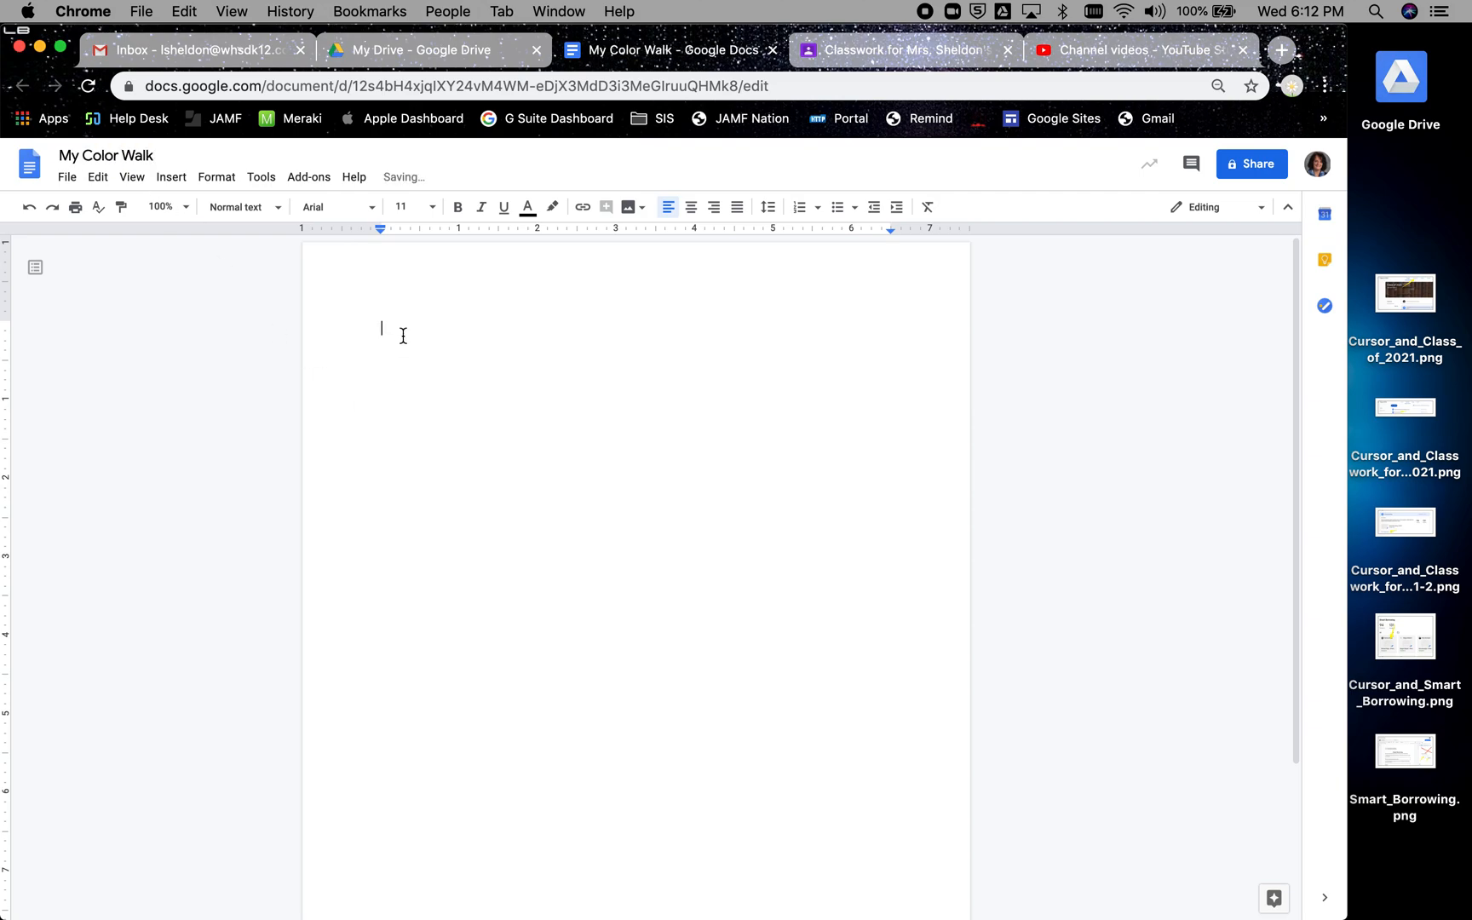
Enter the color names Blue, Green and Yellow on separate lines with blank lines between them
type("Blue")
key("Return")
type("Green")
key("Return")
type("Yellow")
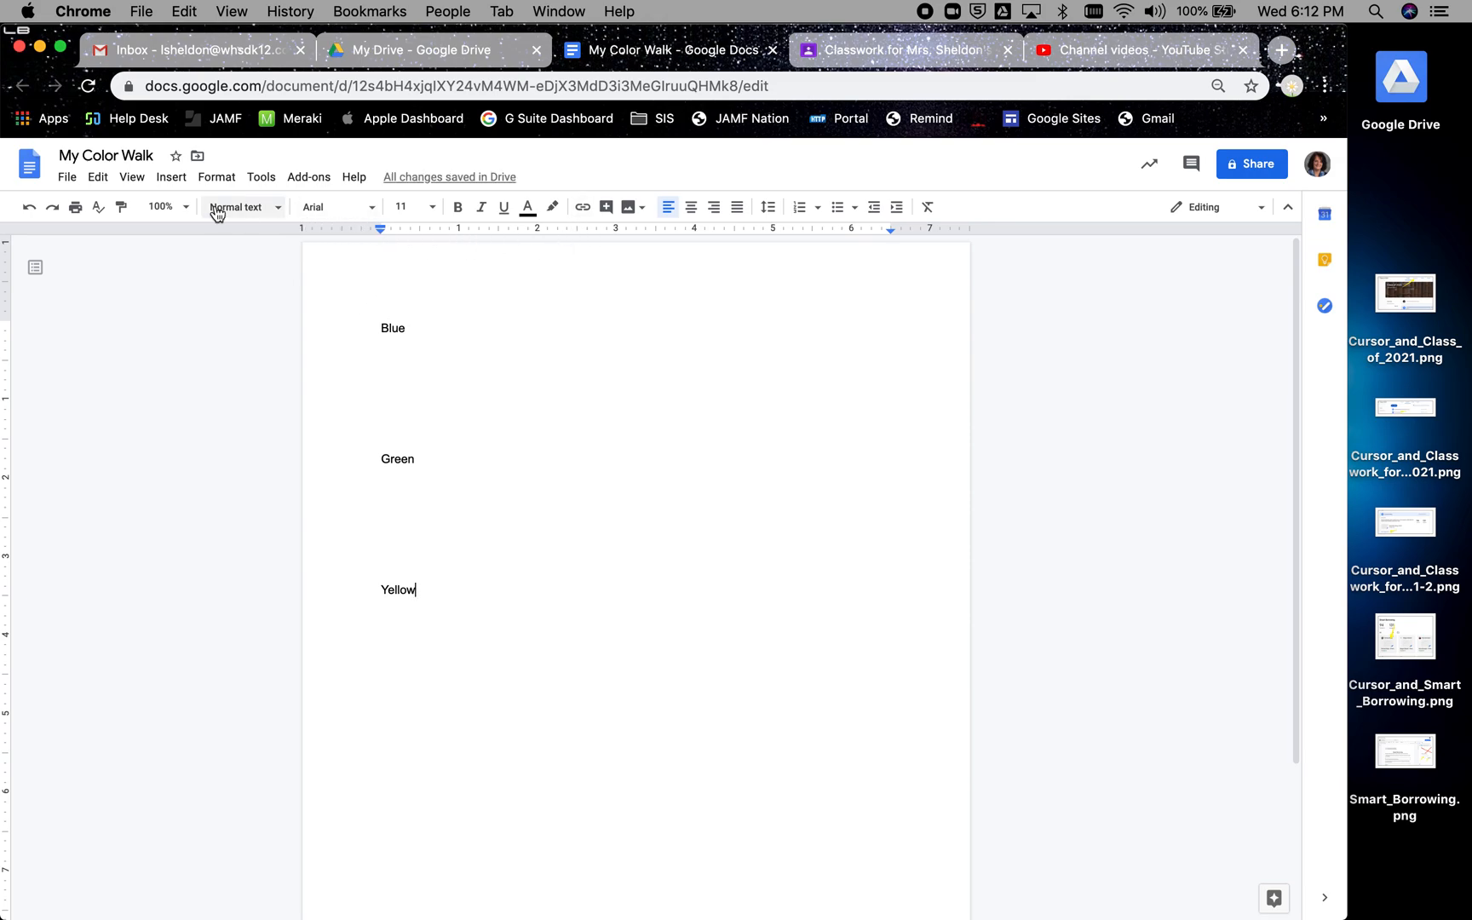
Insert a table of three columns and two rows and fill its first row with the headings Blue, Green and Yellow
left_click(172, 176)
mouse_move(194, 214)
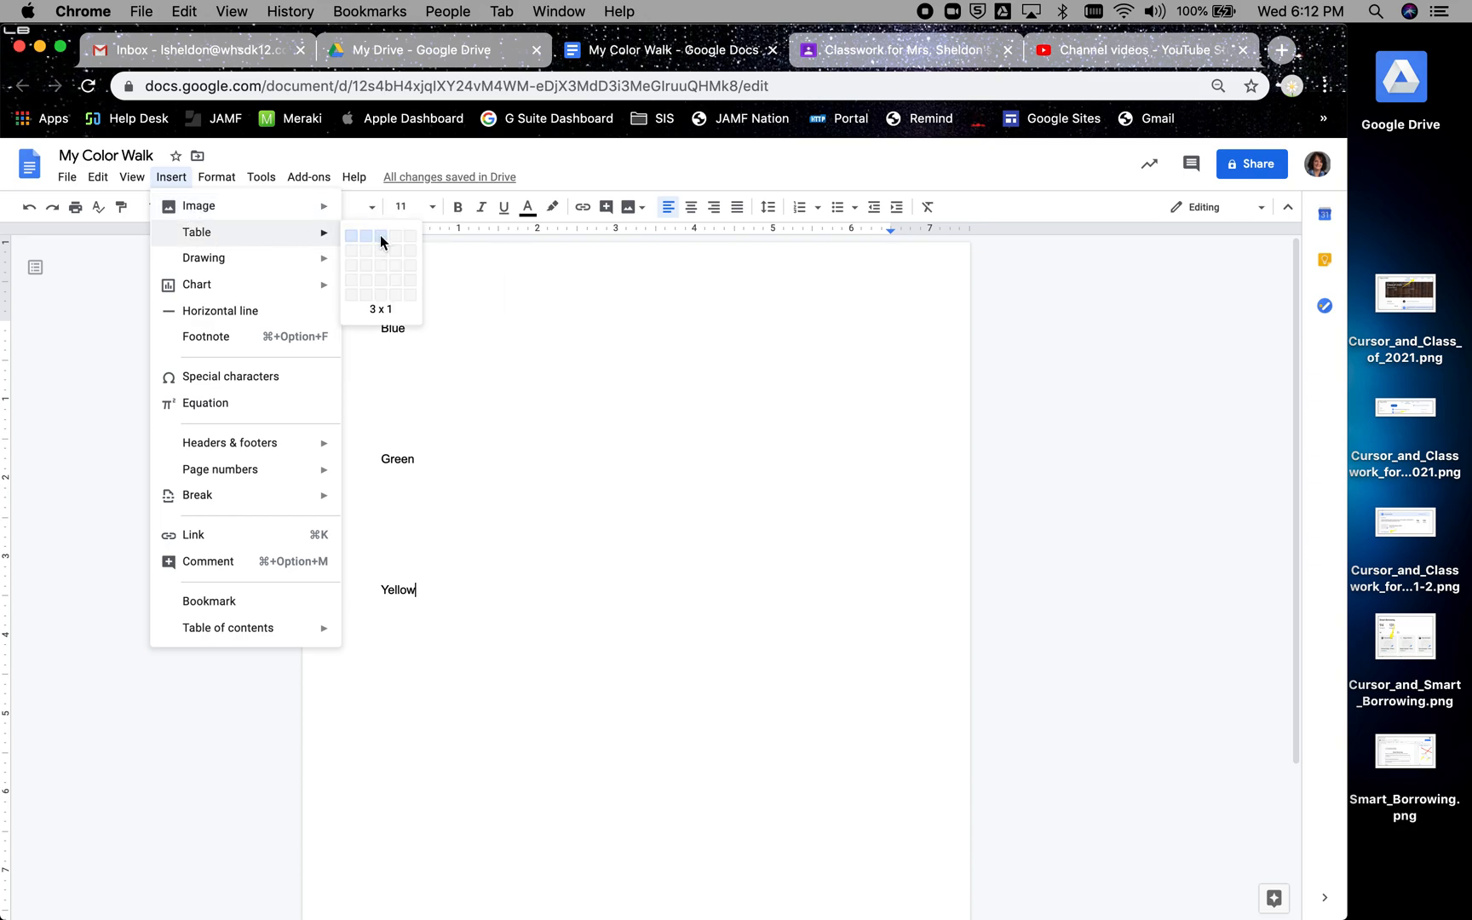
left_click(380, 246)
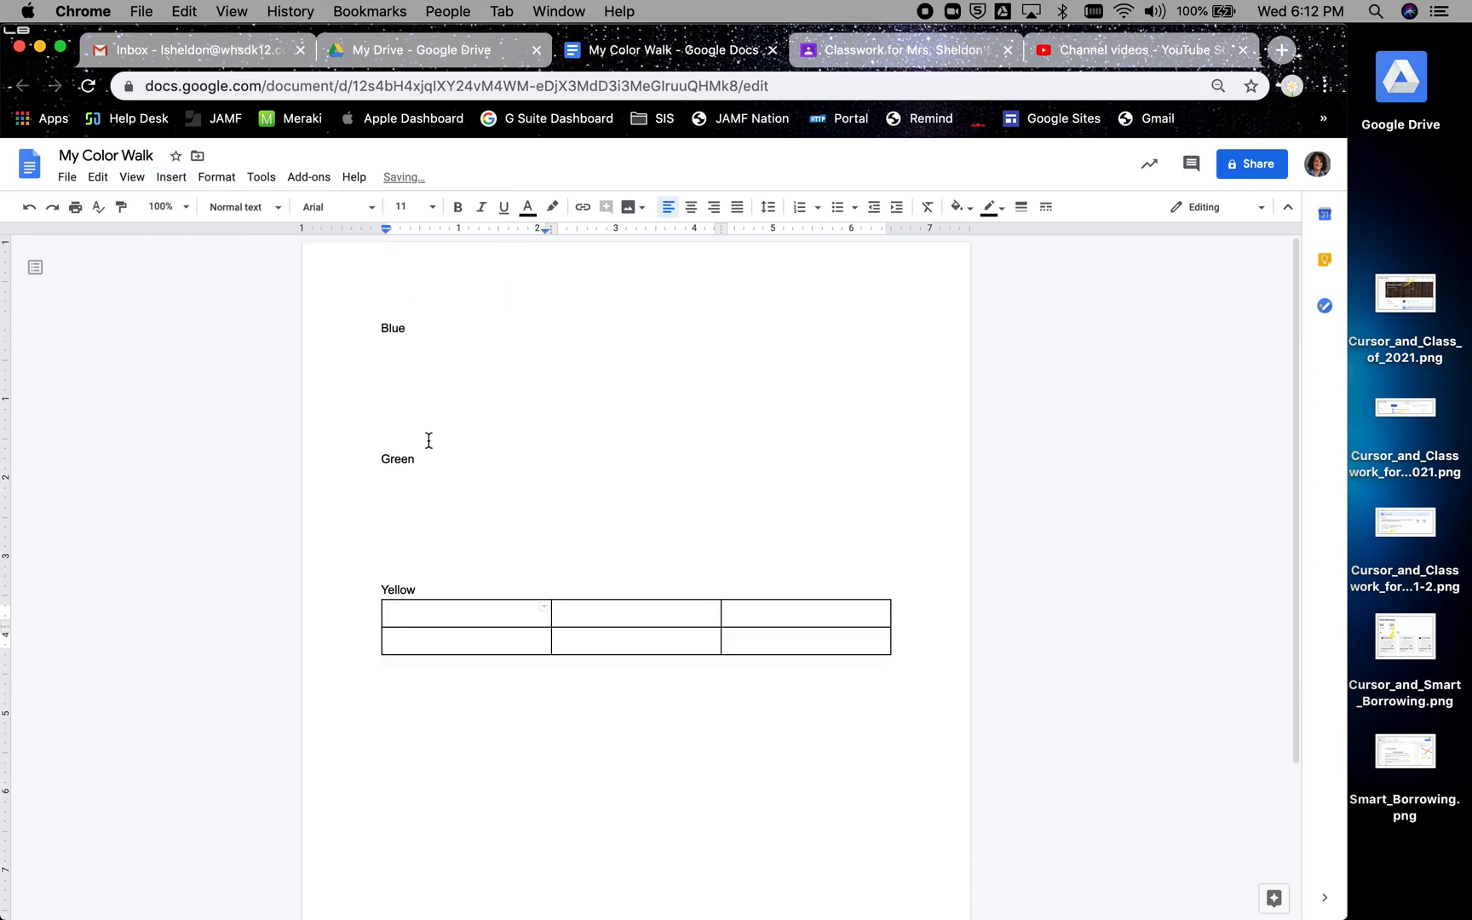
type("Blue")
left_click(595, 612)
type("Green")
left_click(750, 614)
type("Yellow")
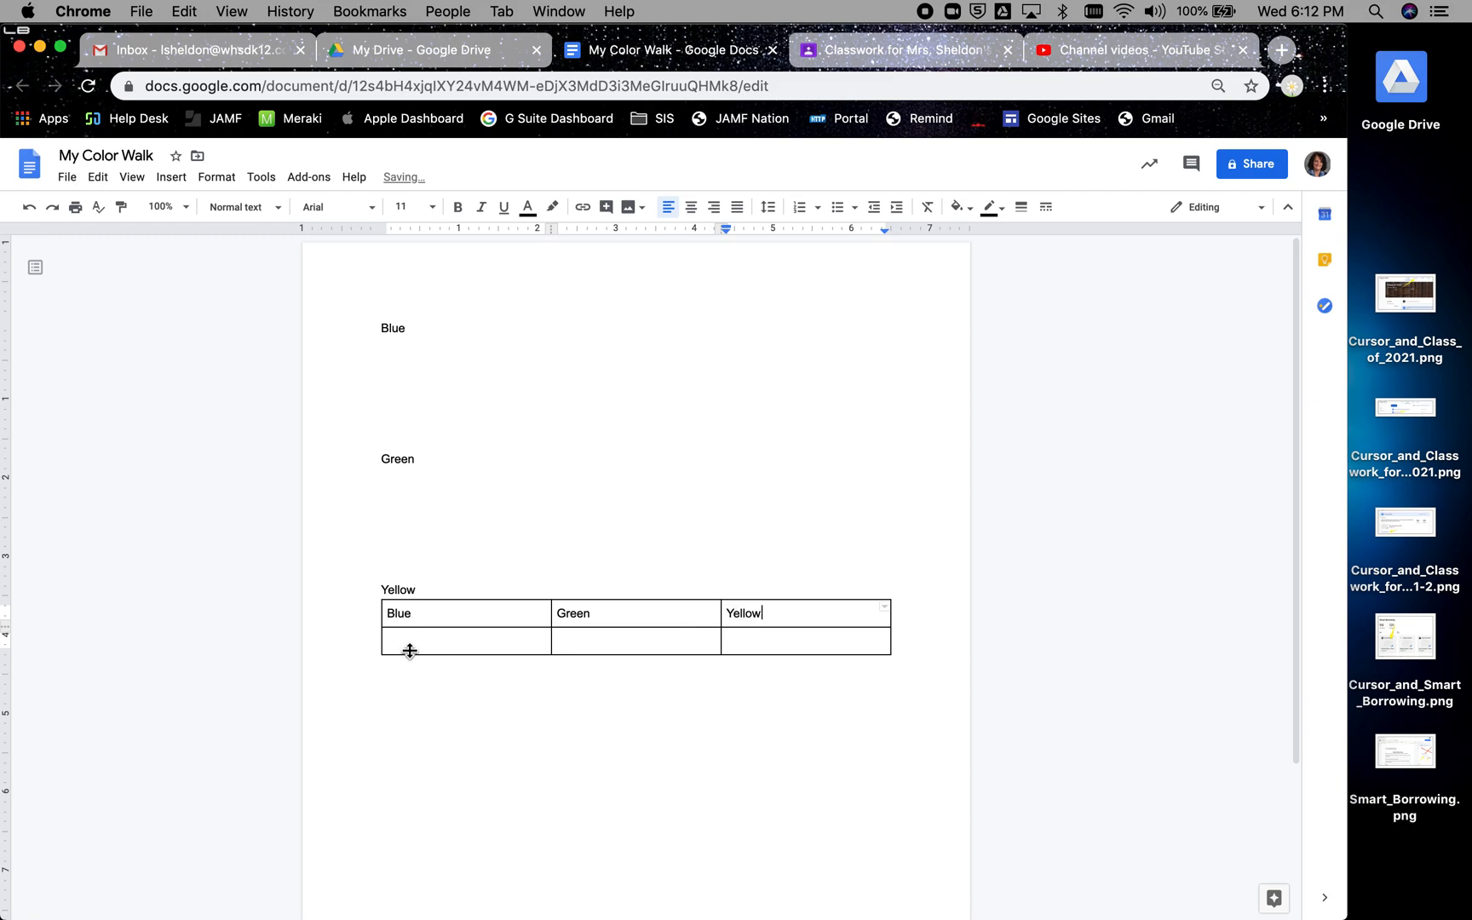
Delete the Blue, Green and Yellow text lines above the table
left_click(382, 329)
left_click_drag(381, 329, 434, 586)
key("BackSpace")
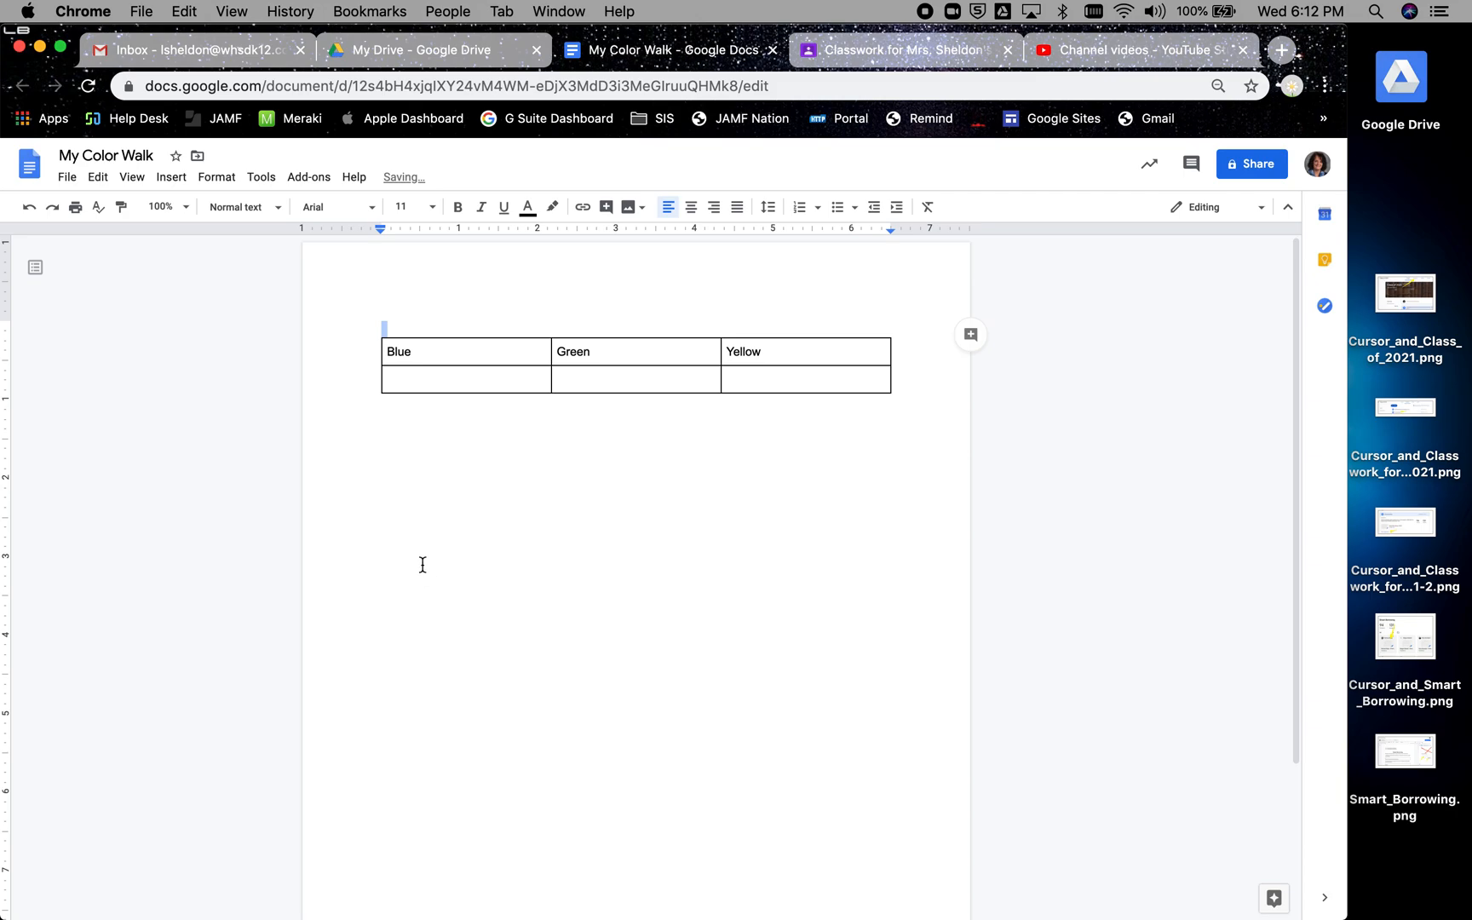
Enlarge the table's second row by adding about 15 blank lines in the cell under Blue
left_click(400, 378)
key("Return")
key("Return")
key("Return")
key("Return")
key("Return")
key("Return")
key("Return")
key("Return")
key("Return")
key("Return")
key("Return")
key("Return")
key("Return")
key("Return")
key("Return")
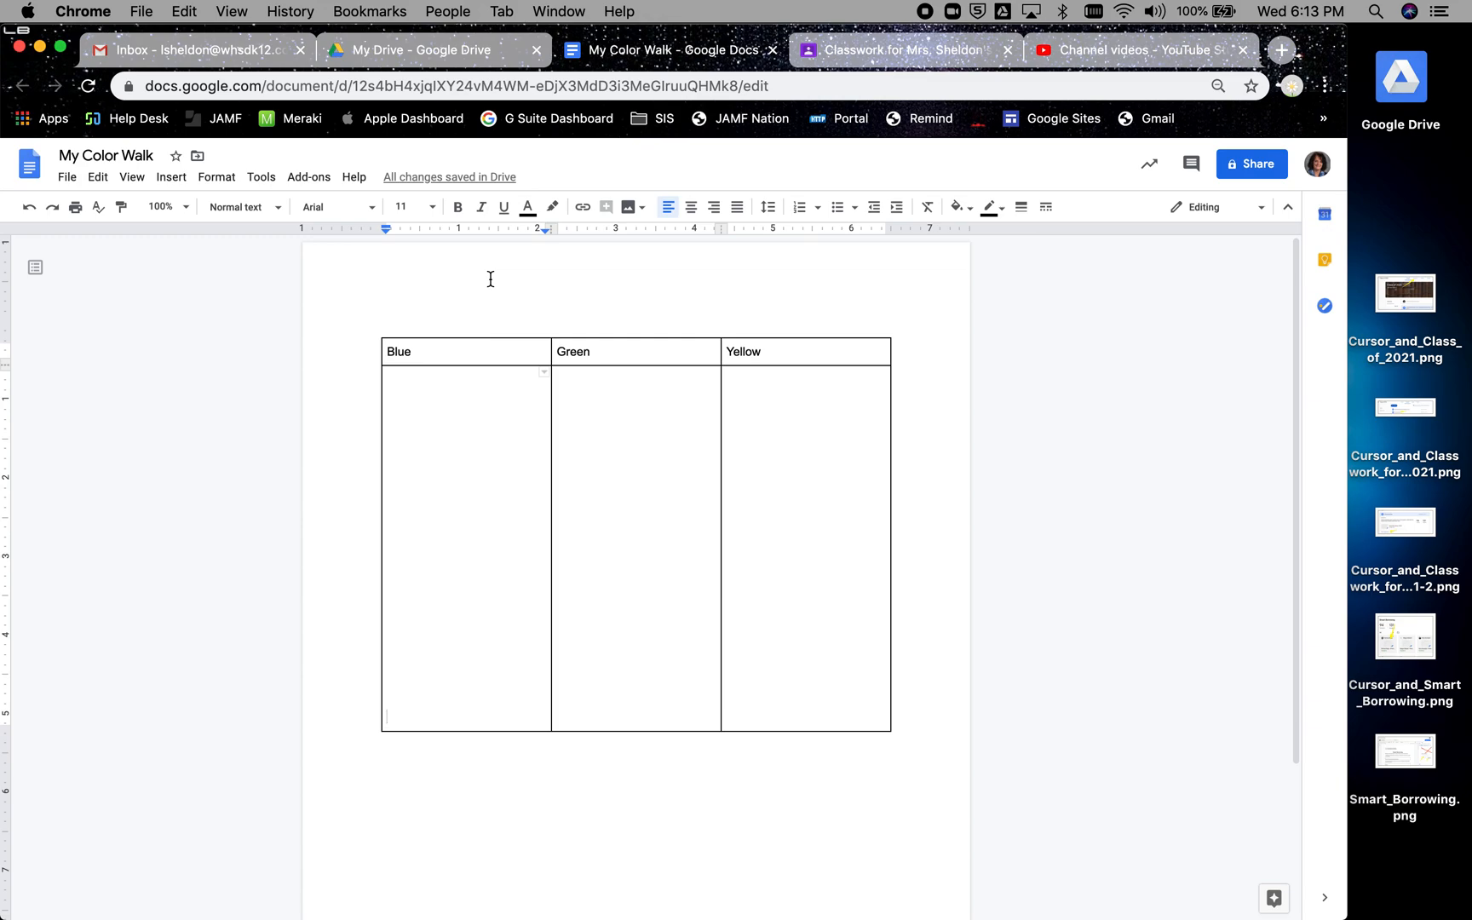
Switch to Google Classroom and open the Classwork page of Test Class 1
left_click(427, 53)
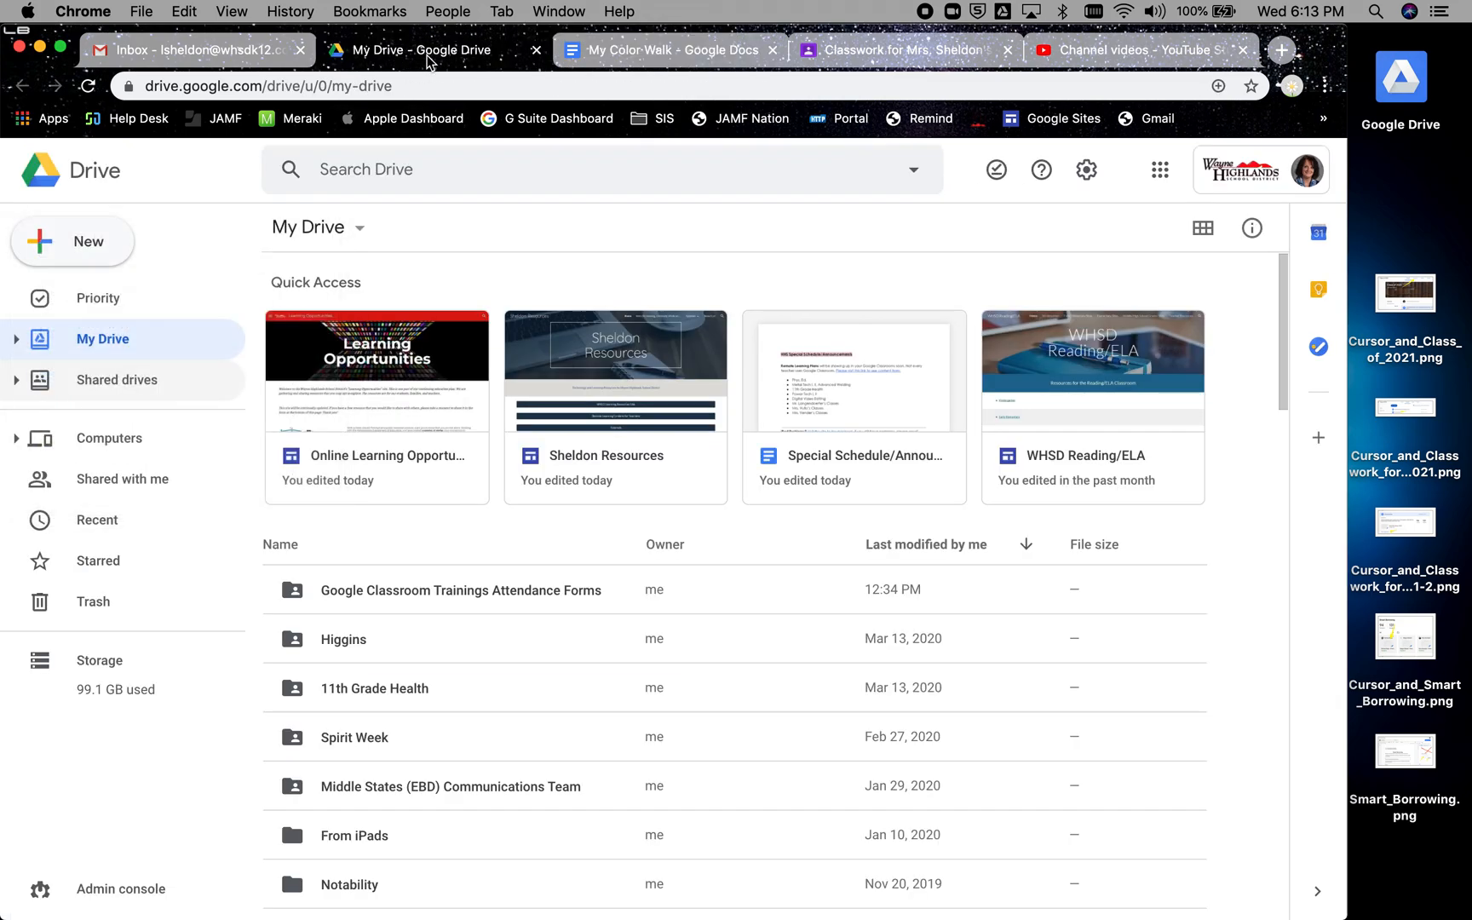
left_click(223, 58)
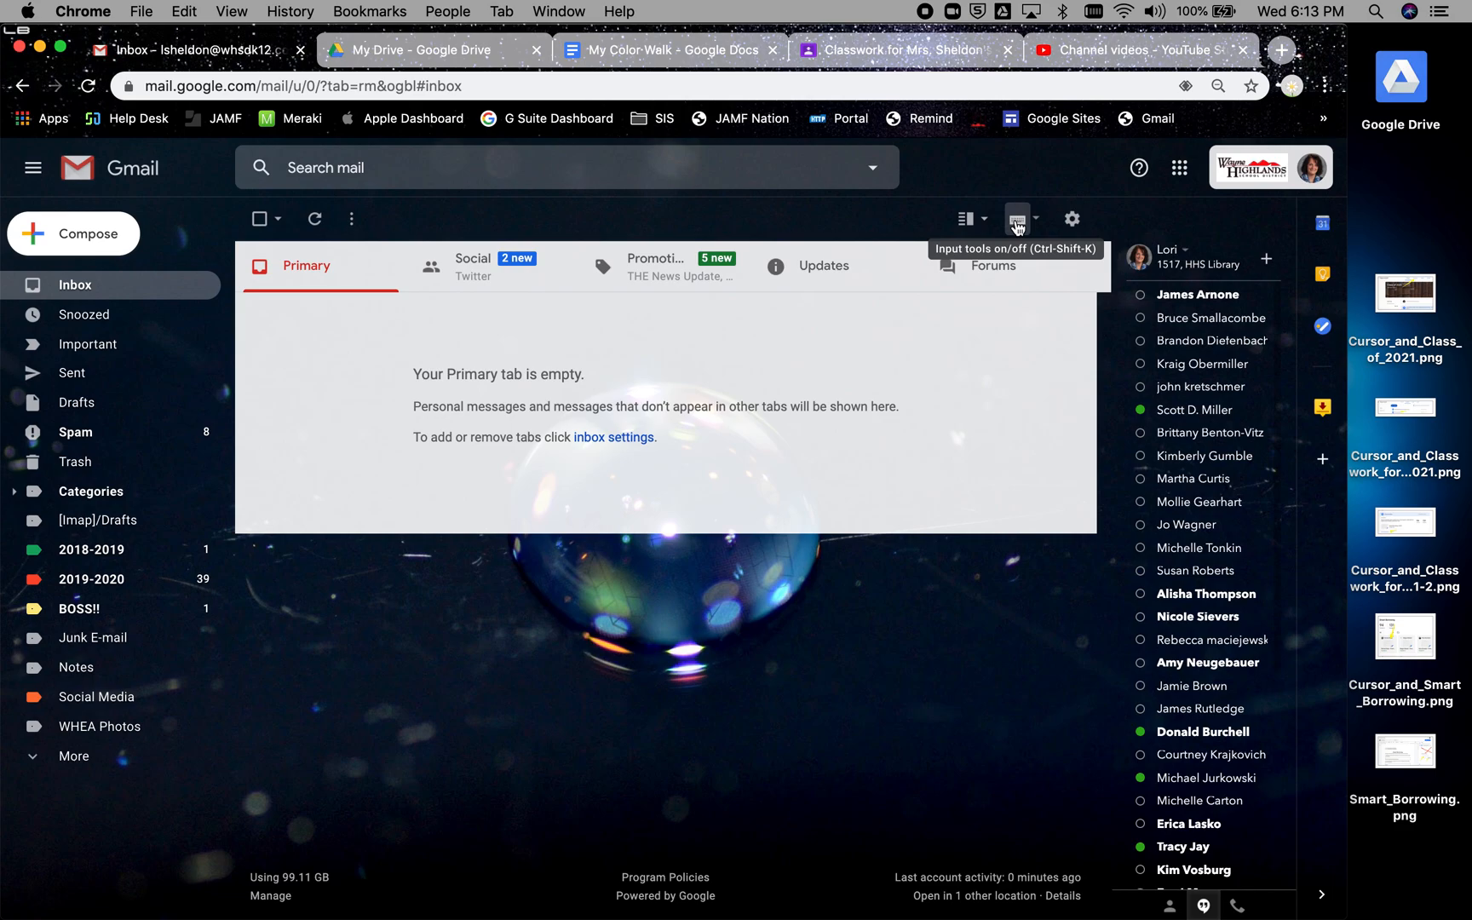
left_click(1183, 172)
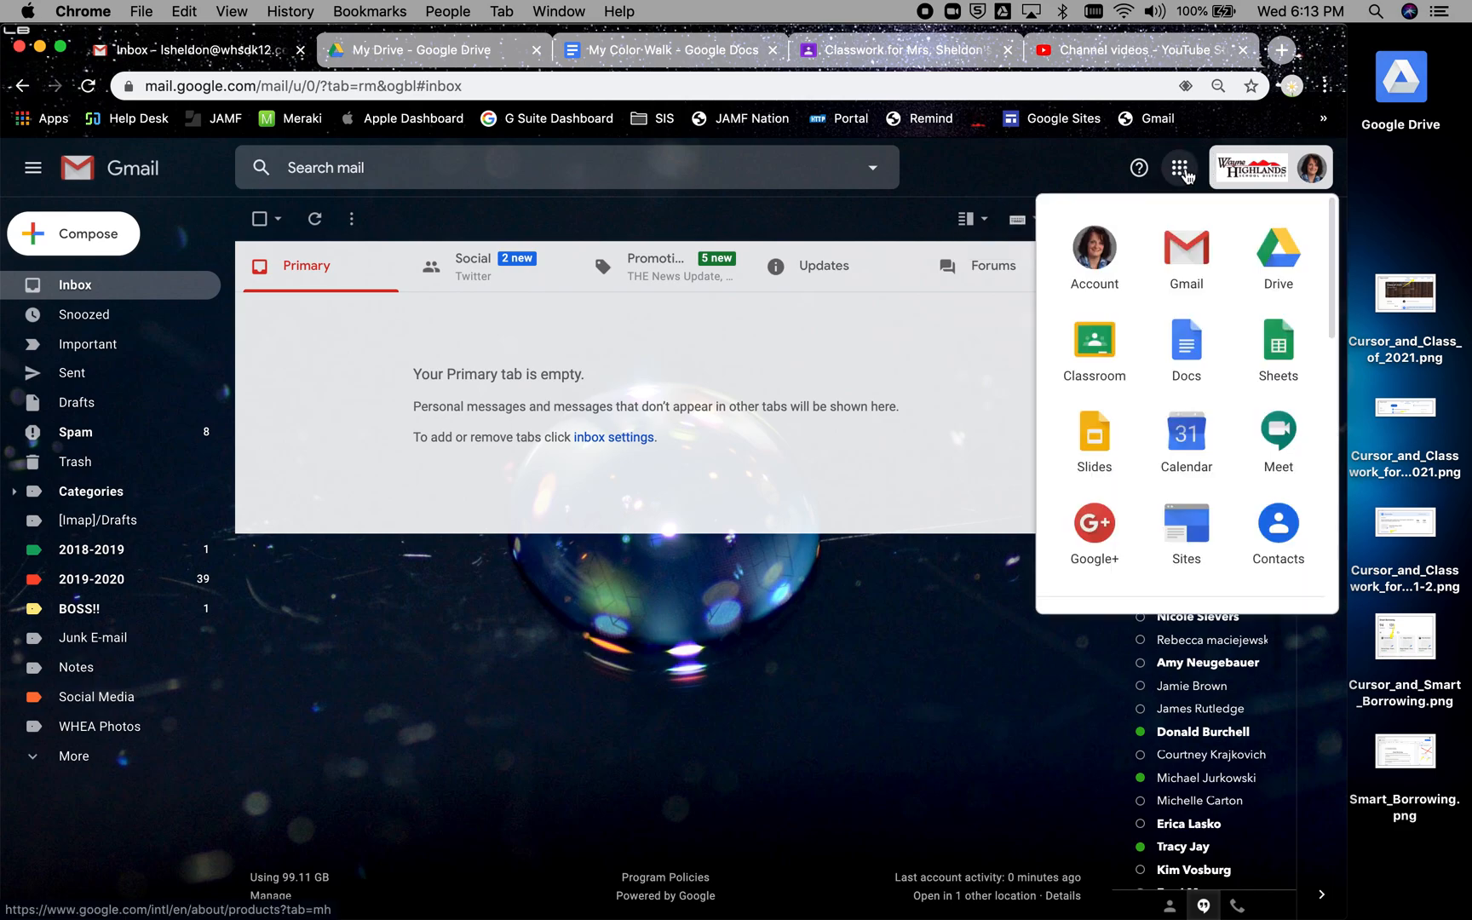
left_click(1095, 349)
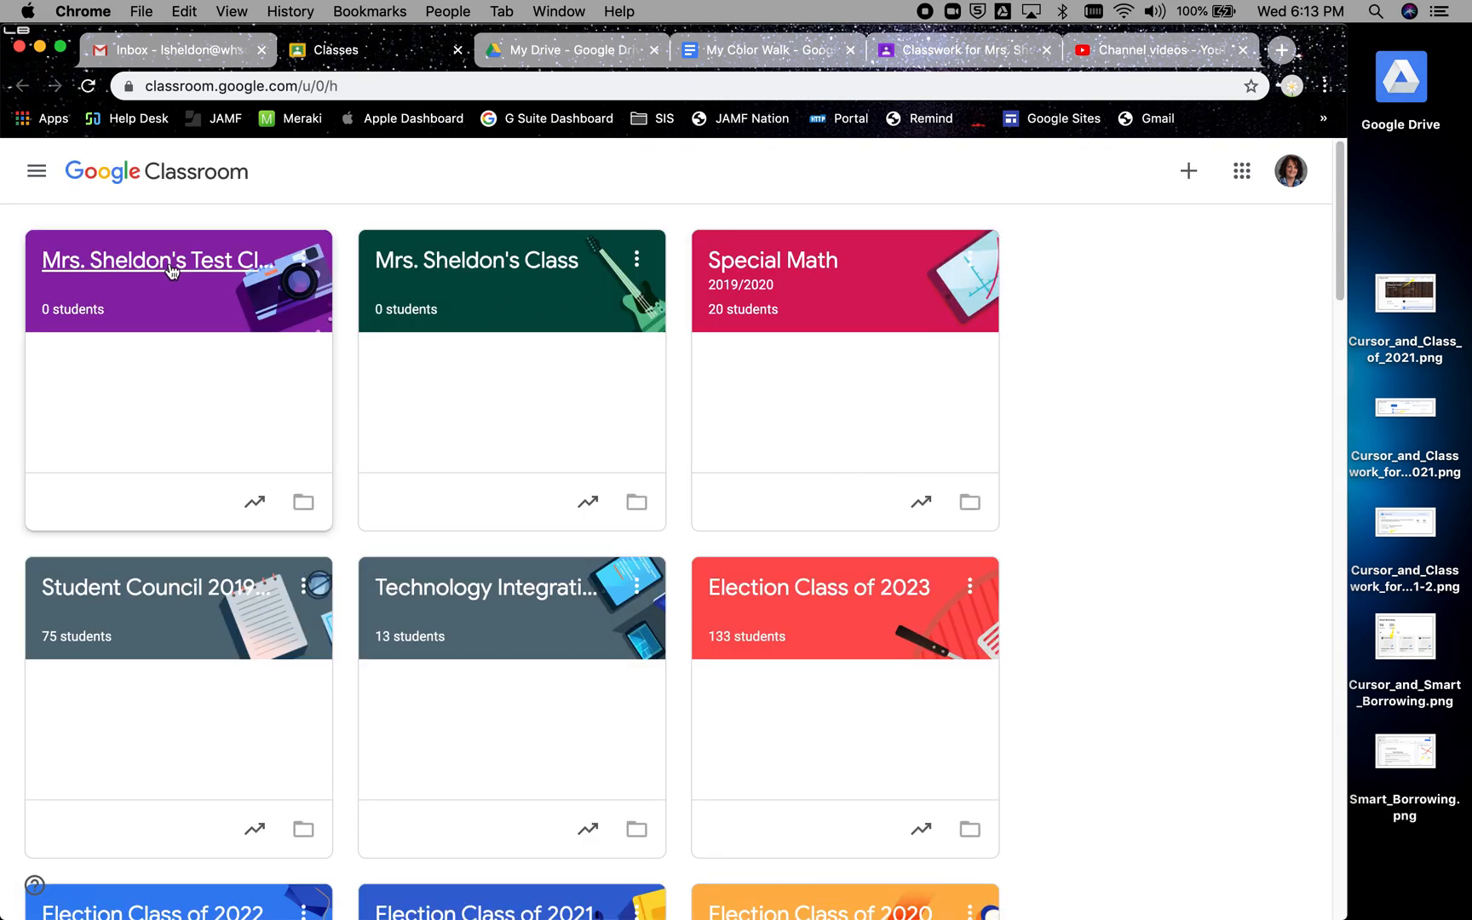
left_click(177, 271)
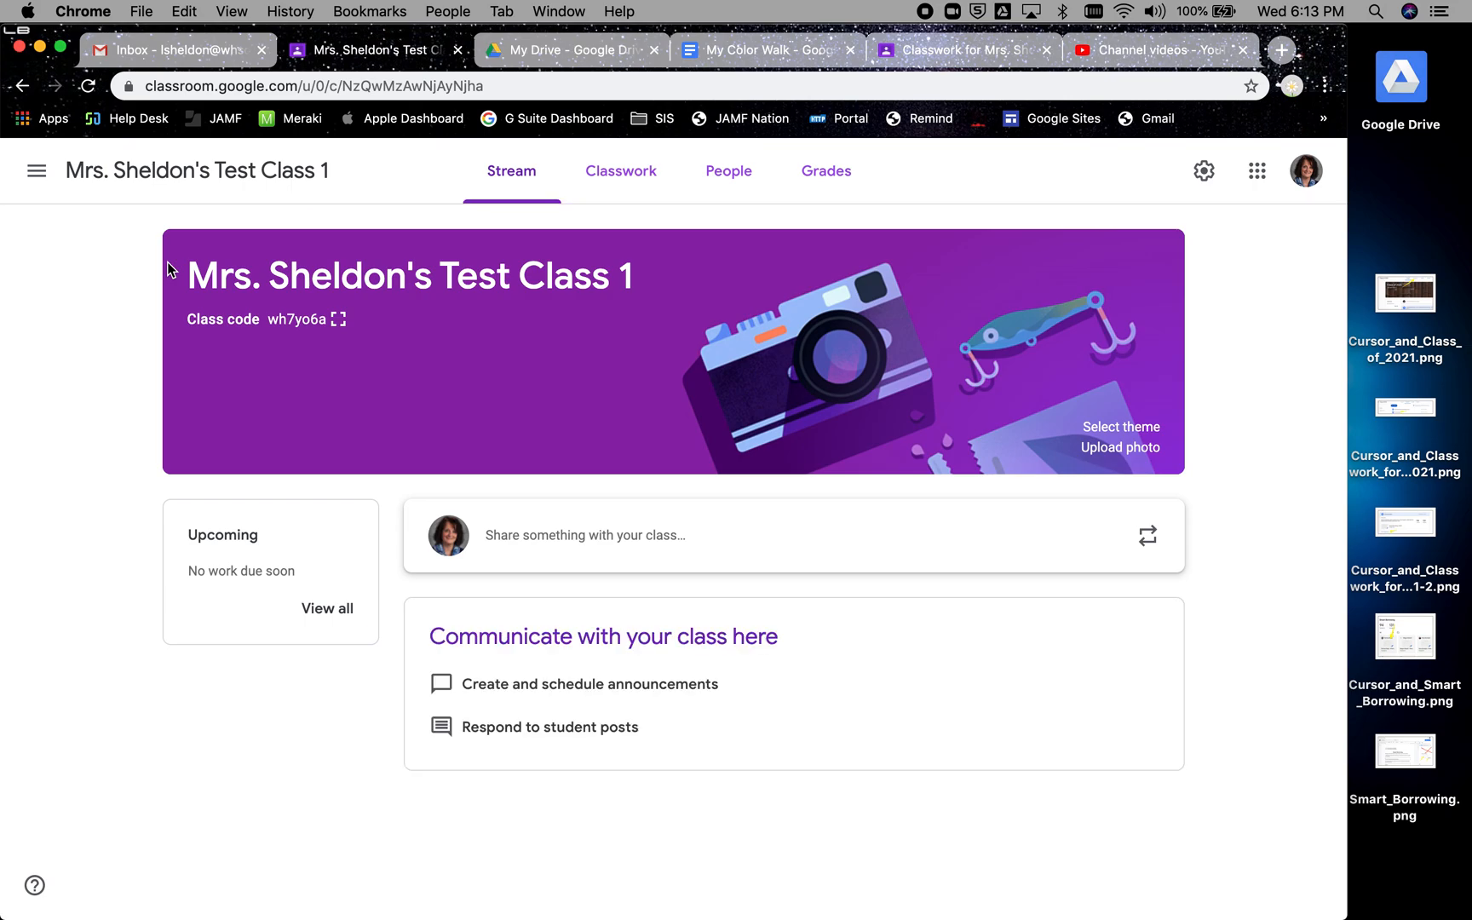
left_click(631, 175)
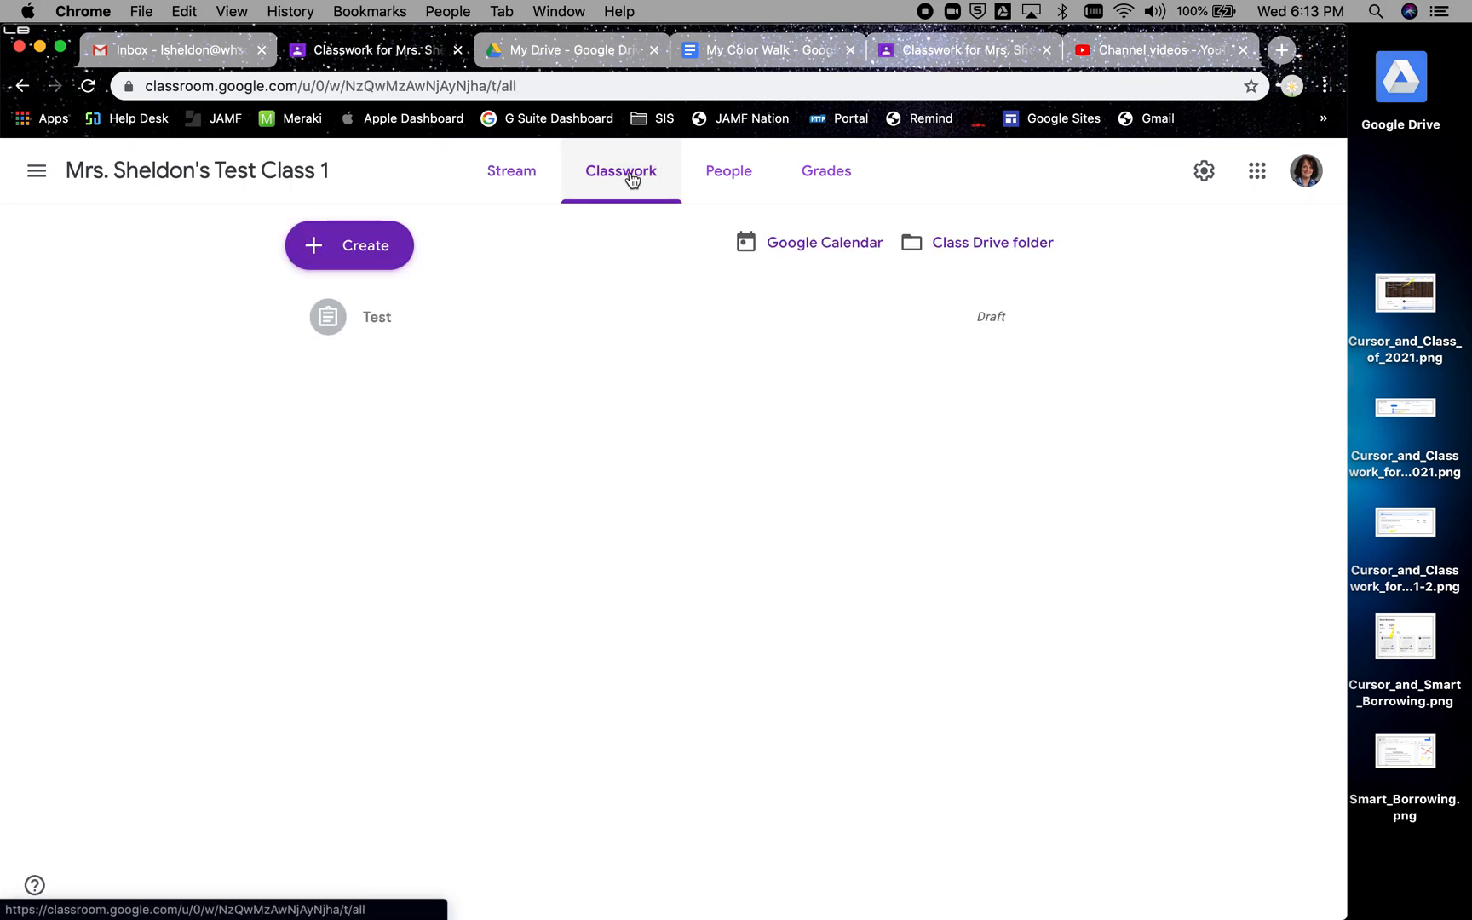
Create a new assignment titled "Color Walk"
left_click(339, 250)
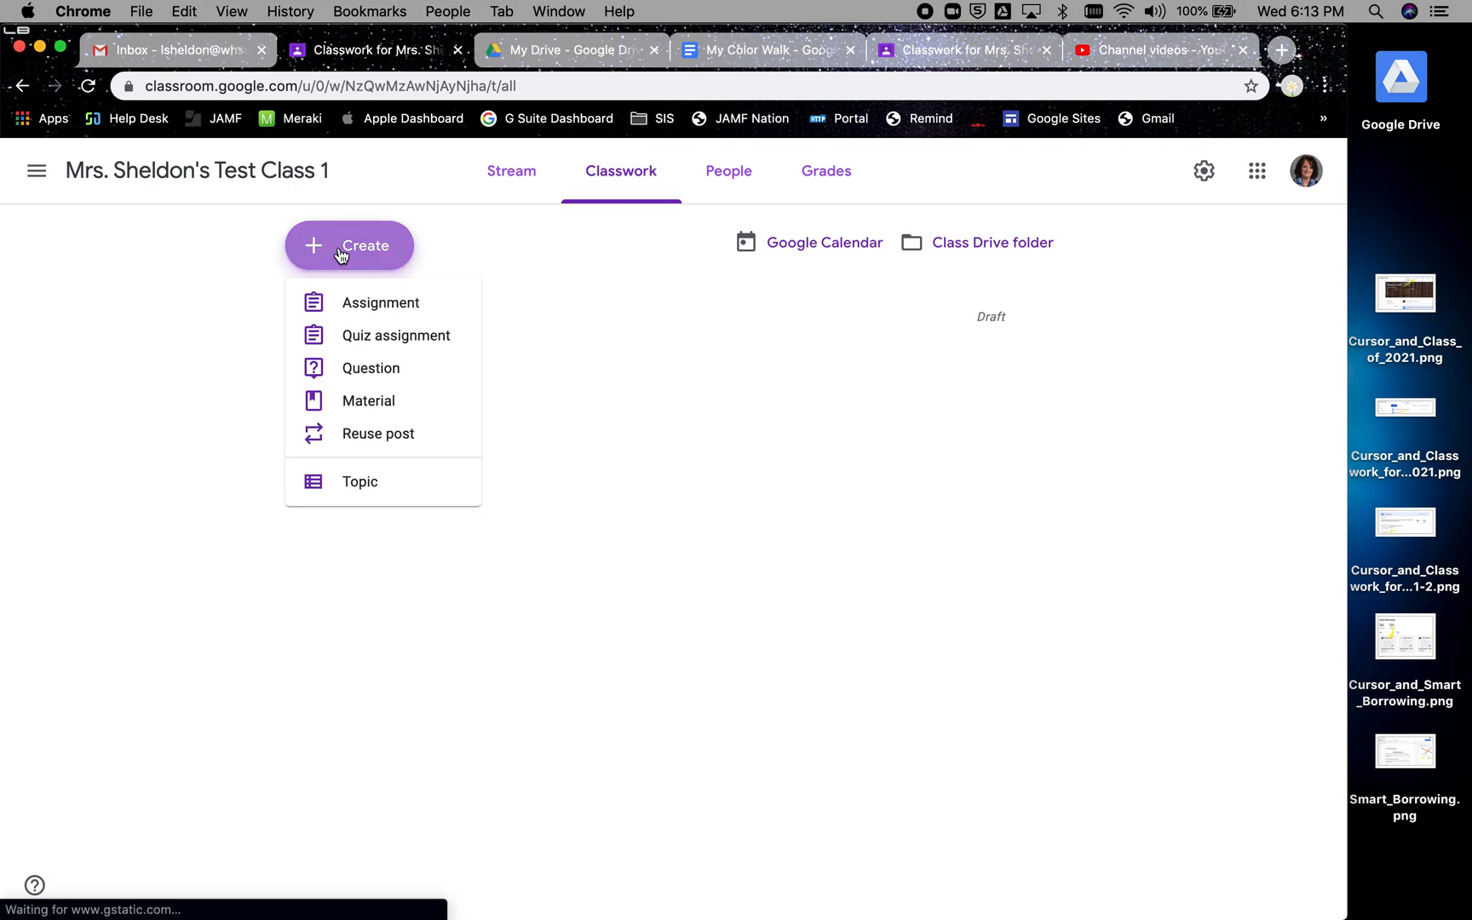
left_click(358, 308)
type("Color Walk")
left_click(333, 350)
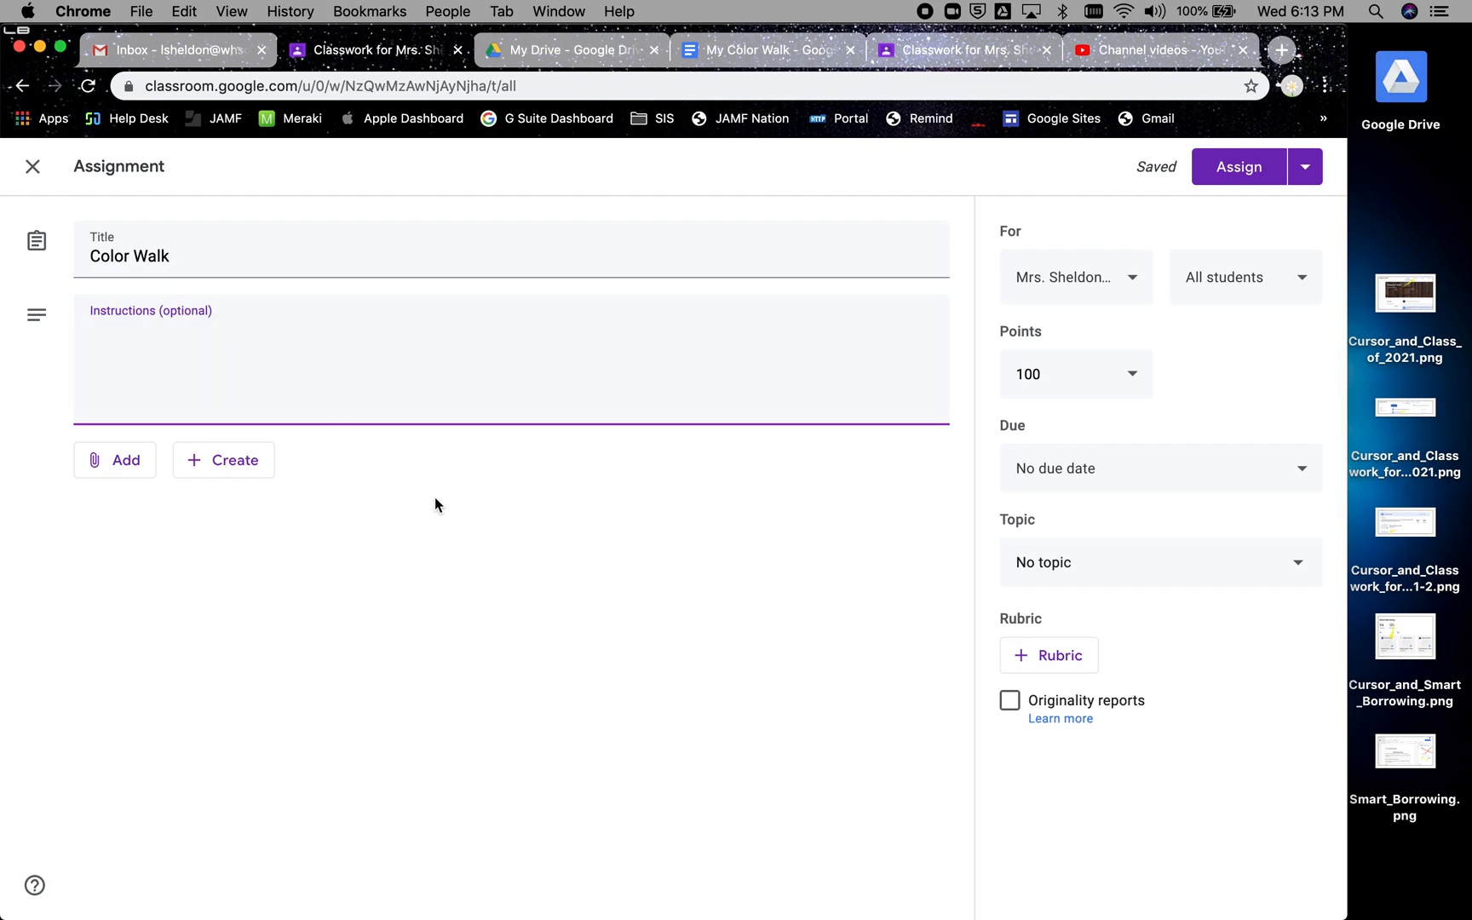
Attach the My Color Walk document from Google Drive and set it to make a copy for each student
left_click(120, 464)
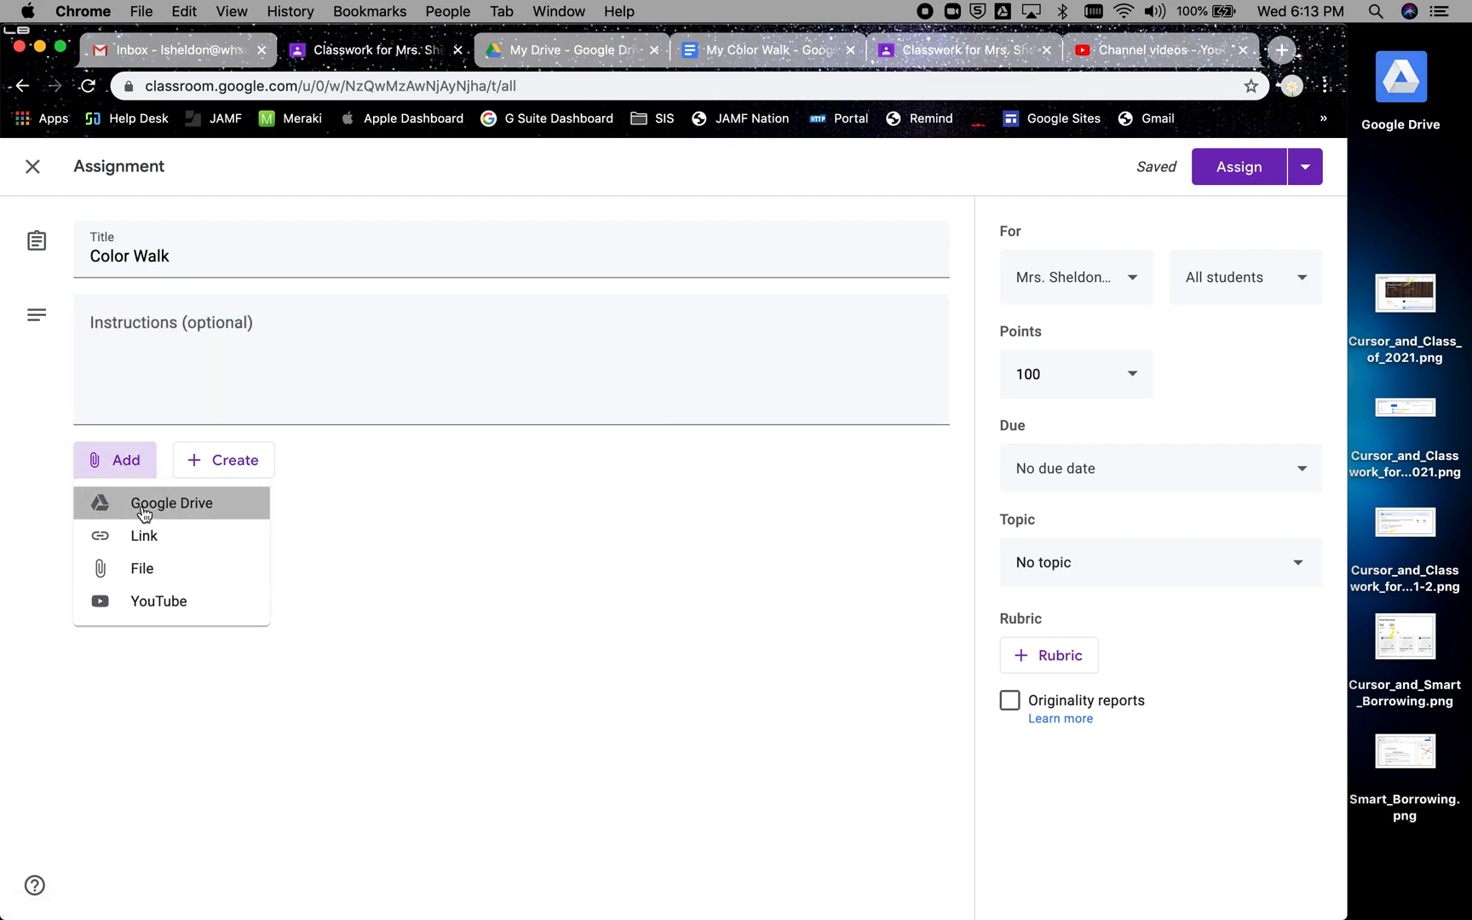
left_click(143, 508)
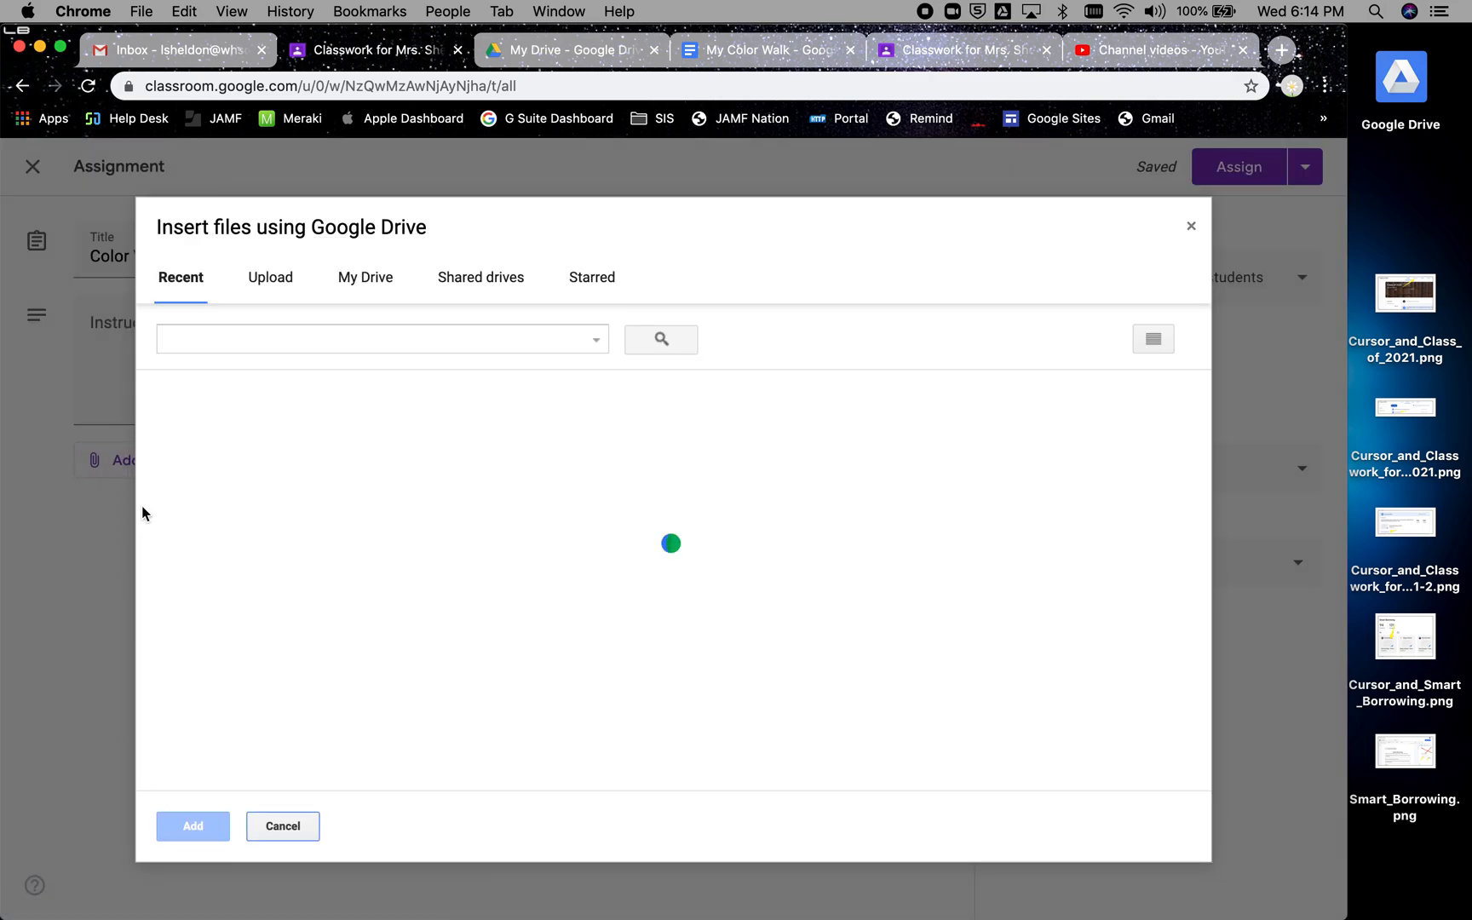
left_click(252, 594)
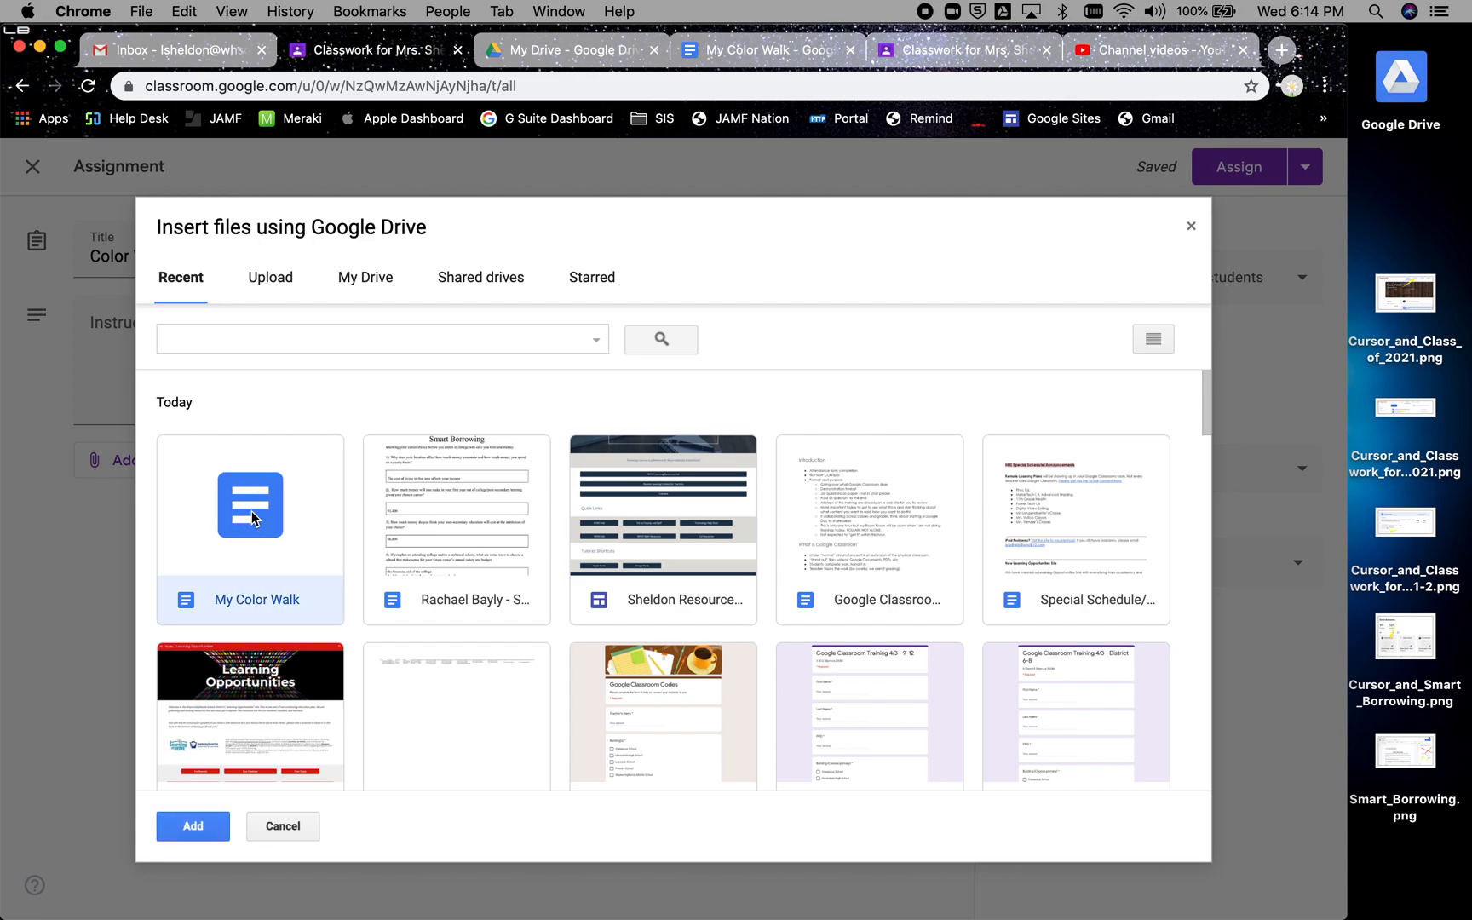
left_click(177, 827)
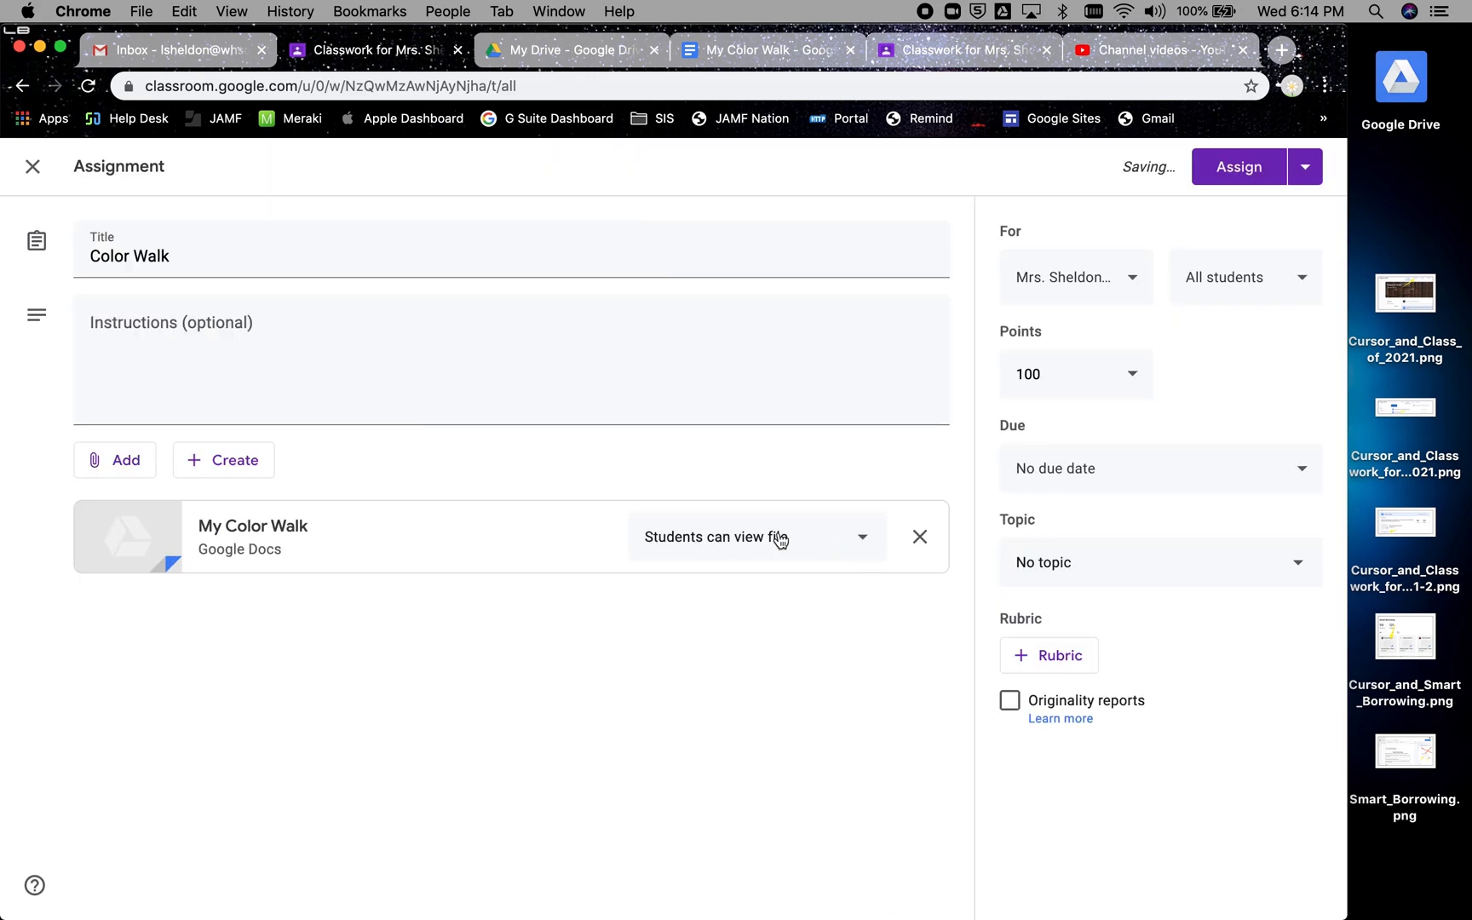
left_click(864, 545)
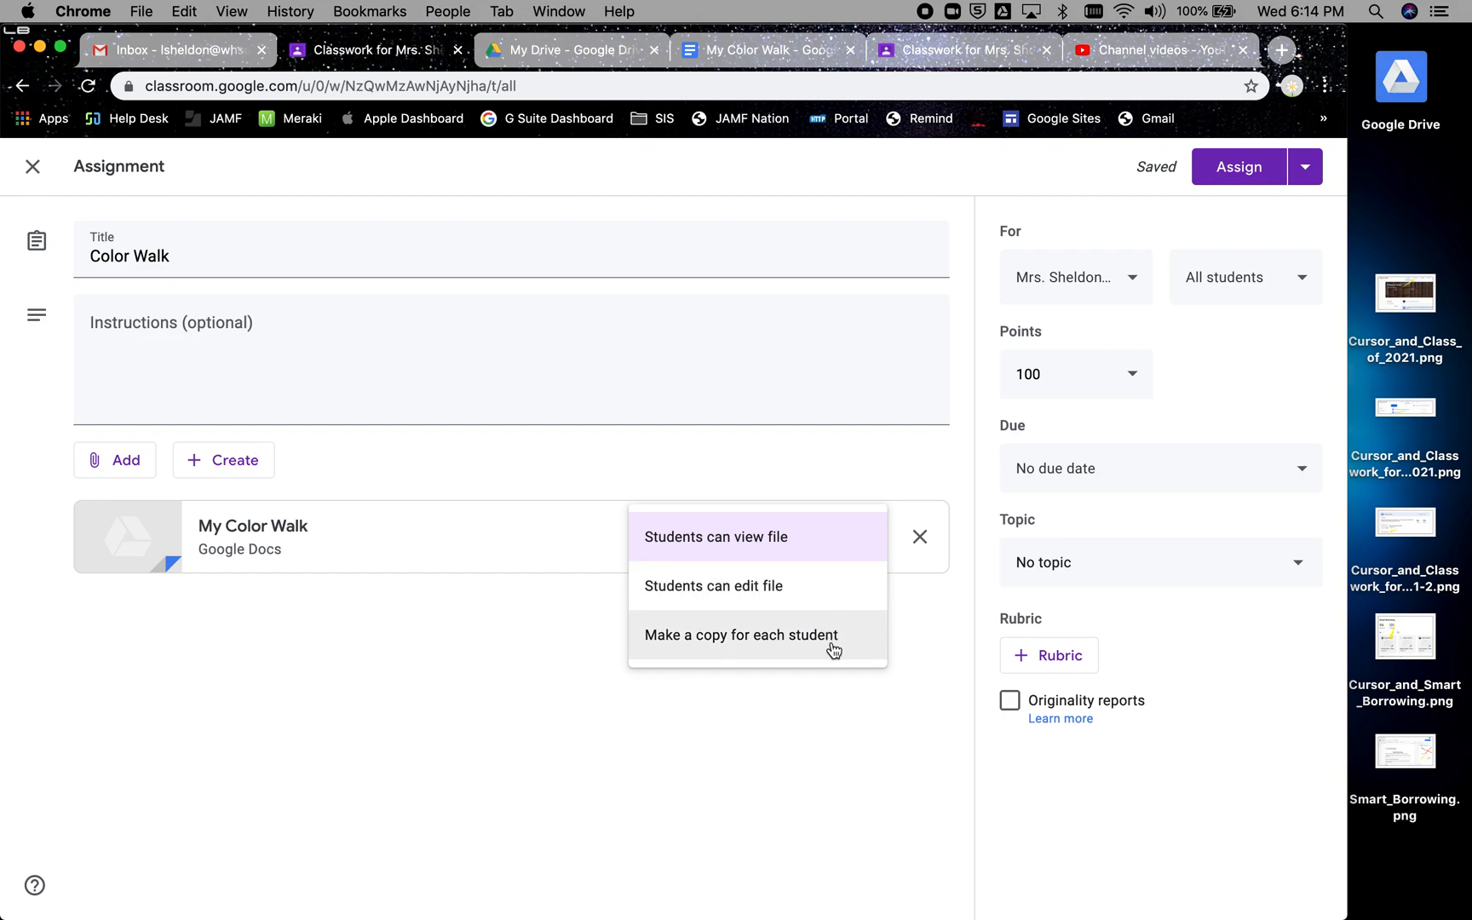
left_click(678, 656)
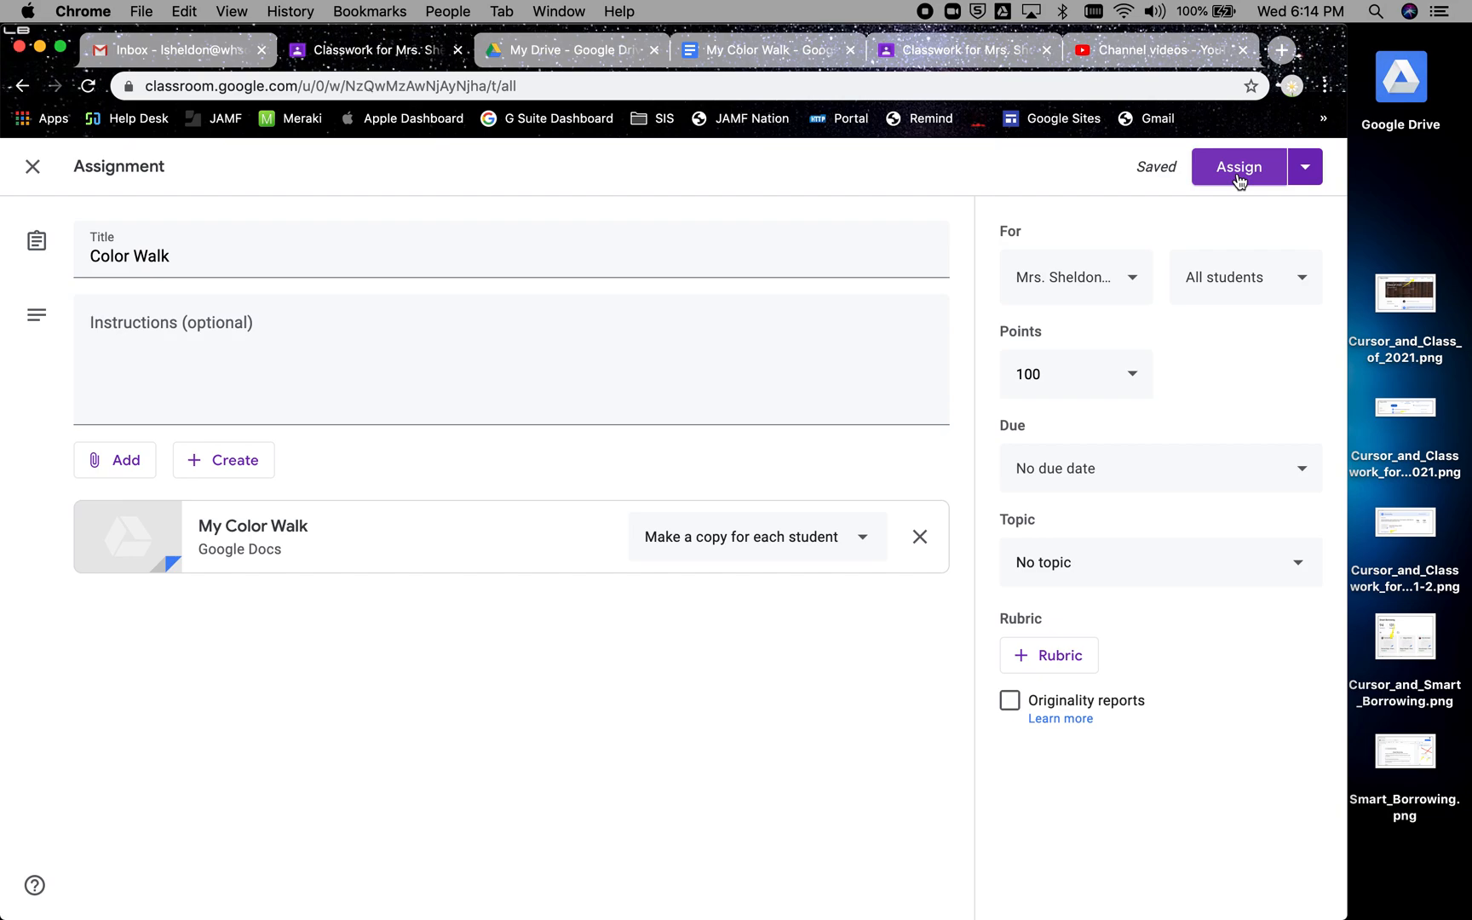
left_click(754, 53)
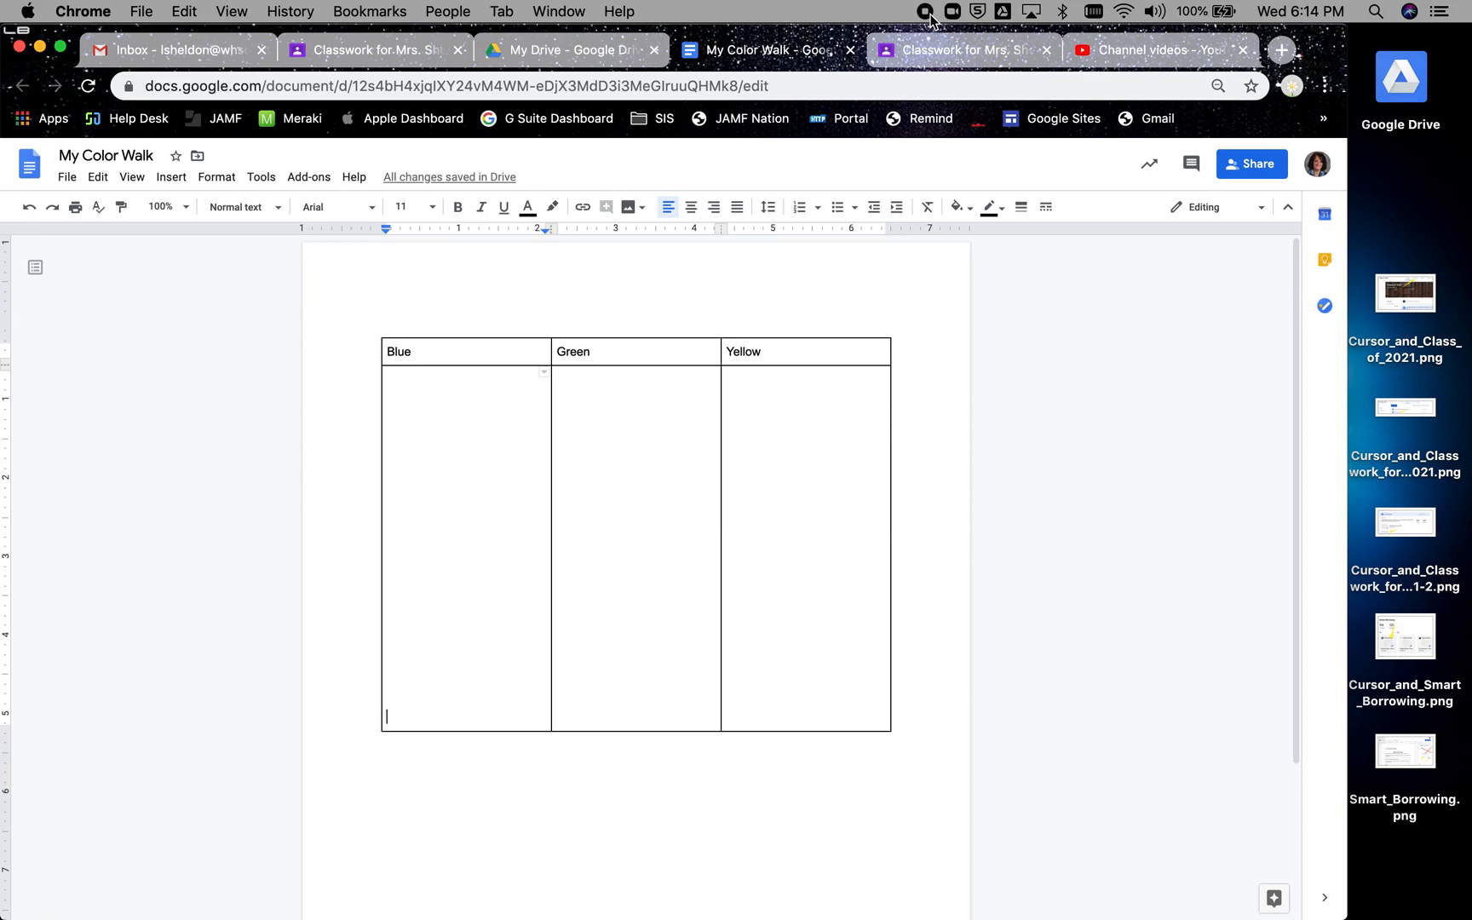
left_click(399, 53)
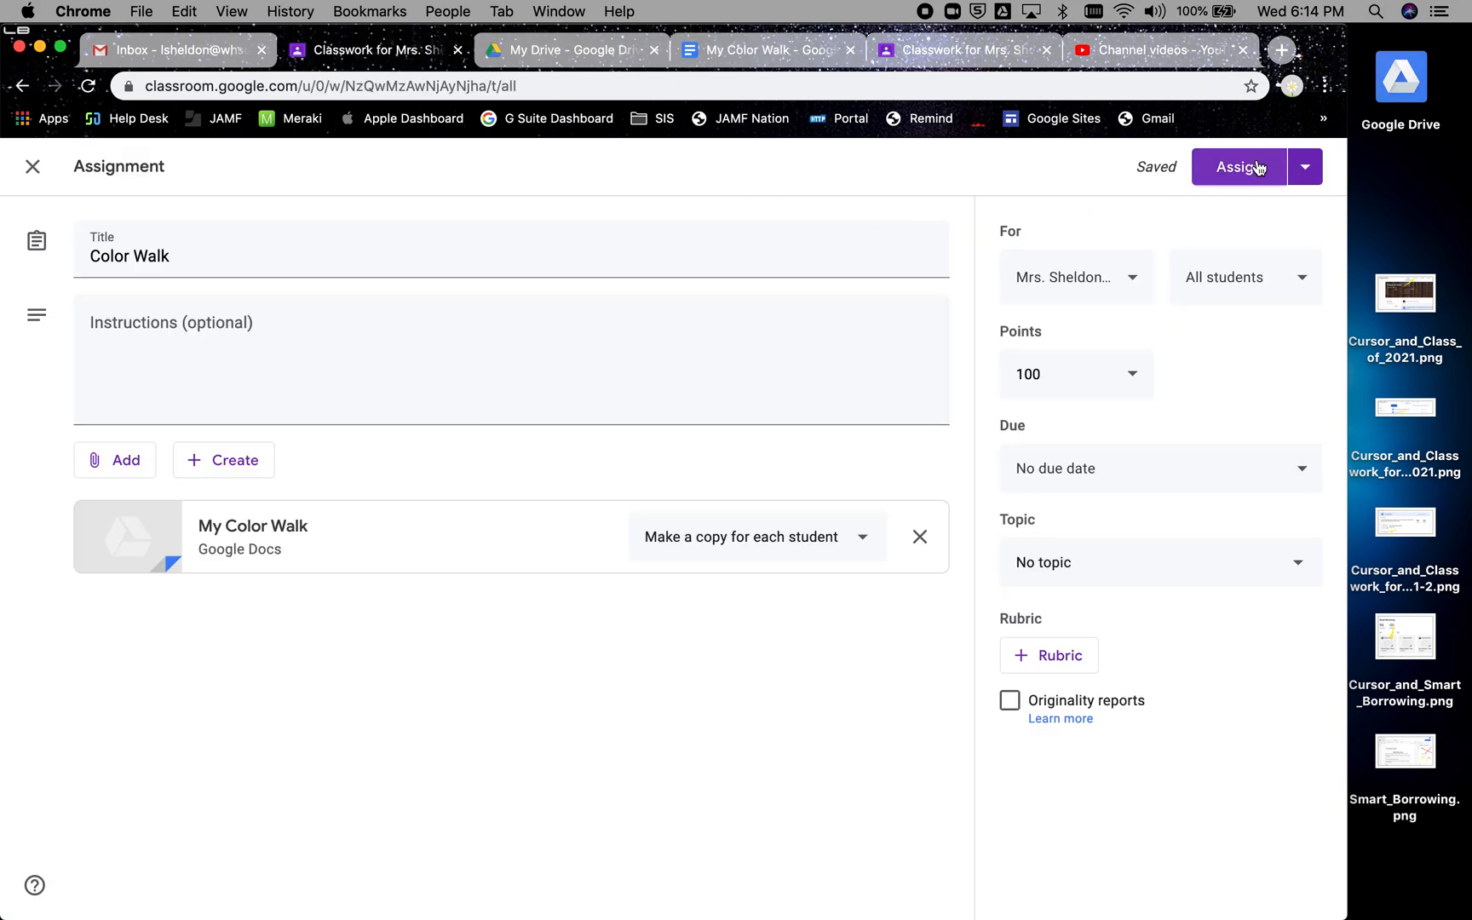
left_click(1305, 167)
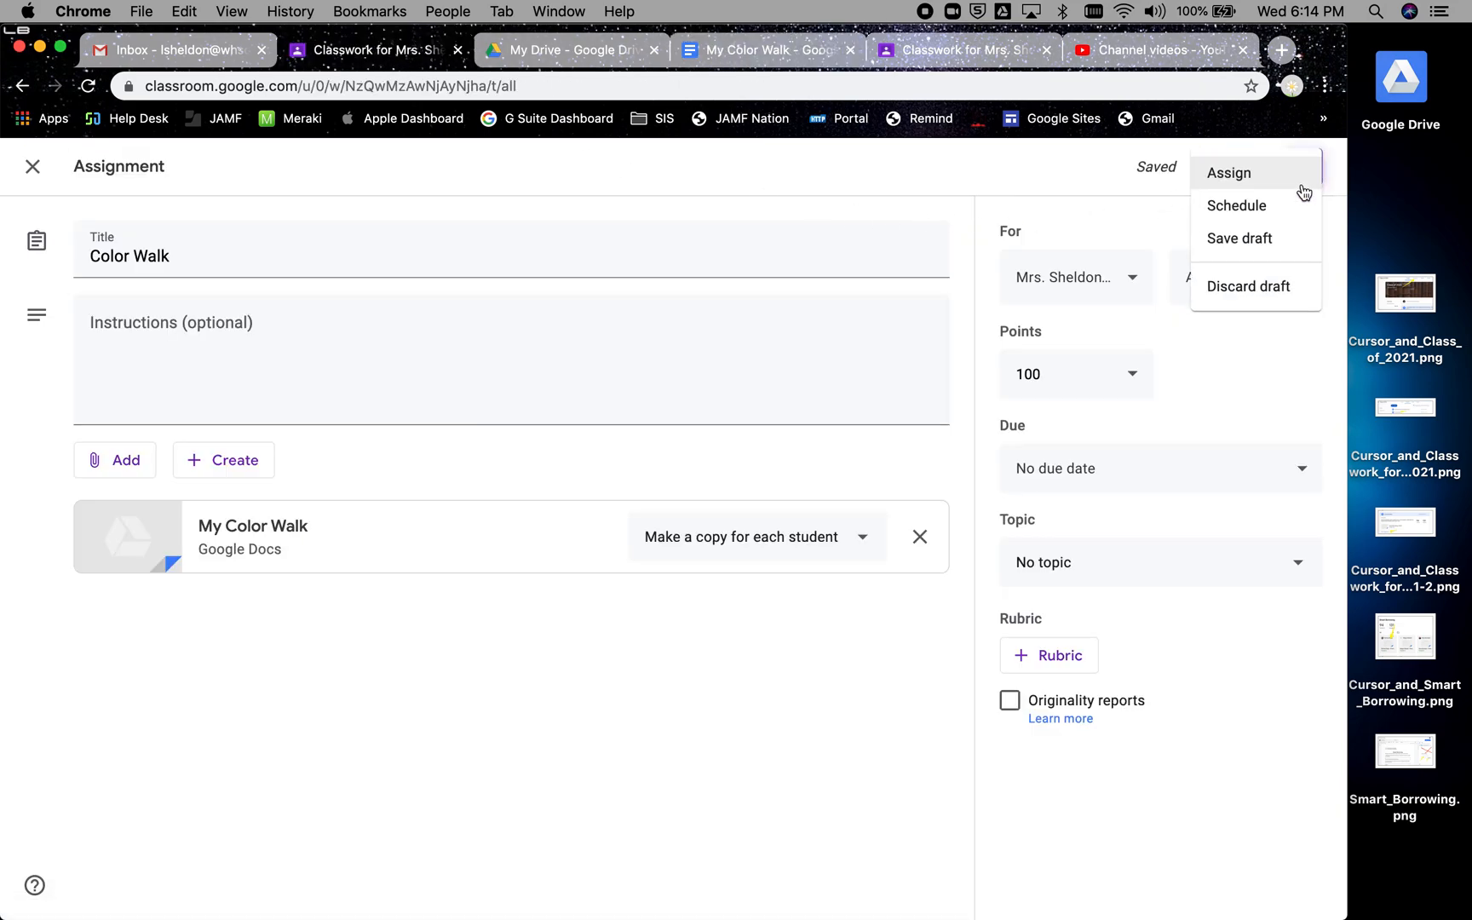
left_click(1232, 219)
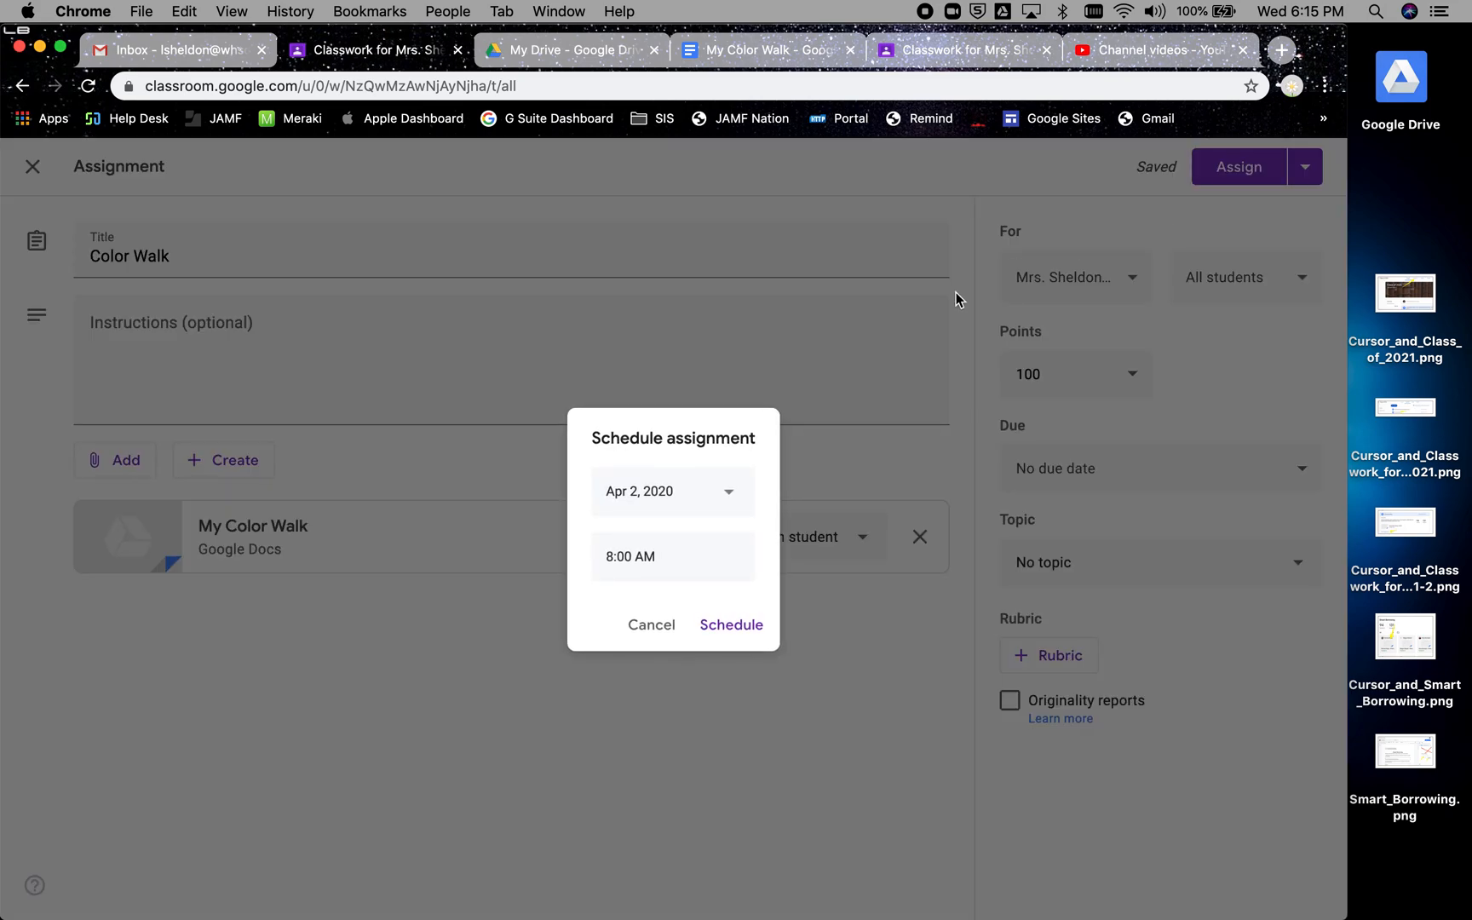
left_click(663, 626)
Open the due date and time settings of the Color Walk assignment
left_click(1174, 476)
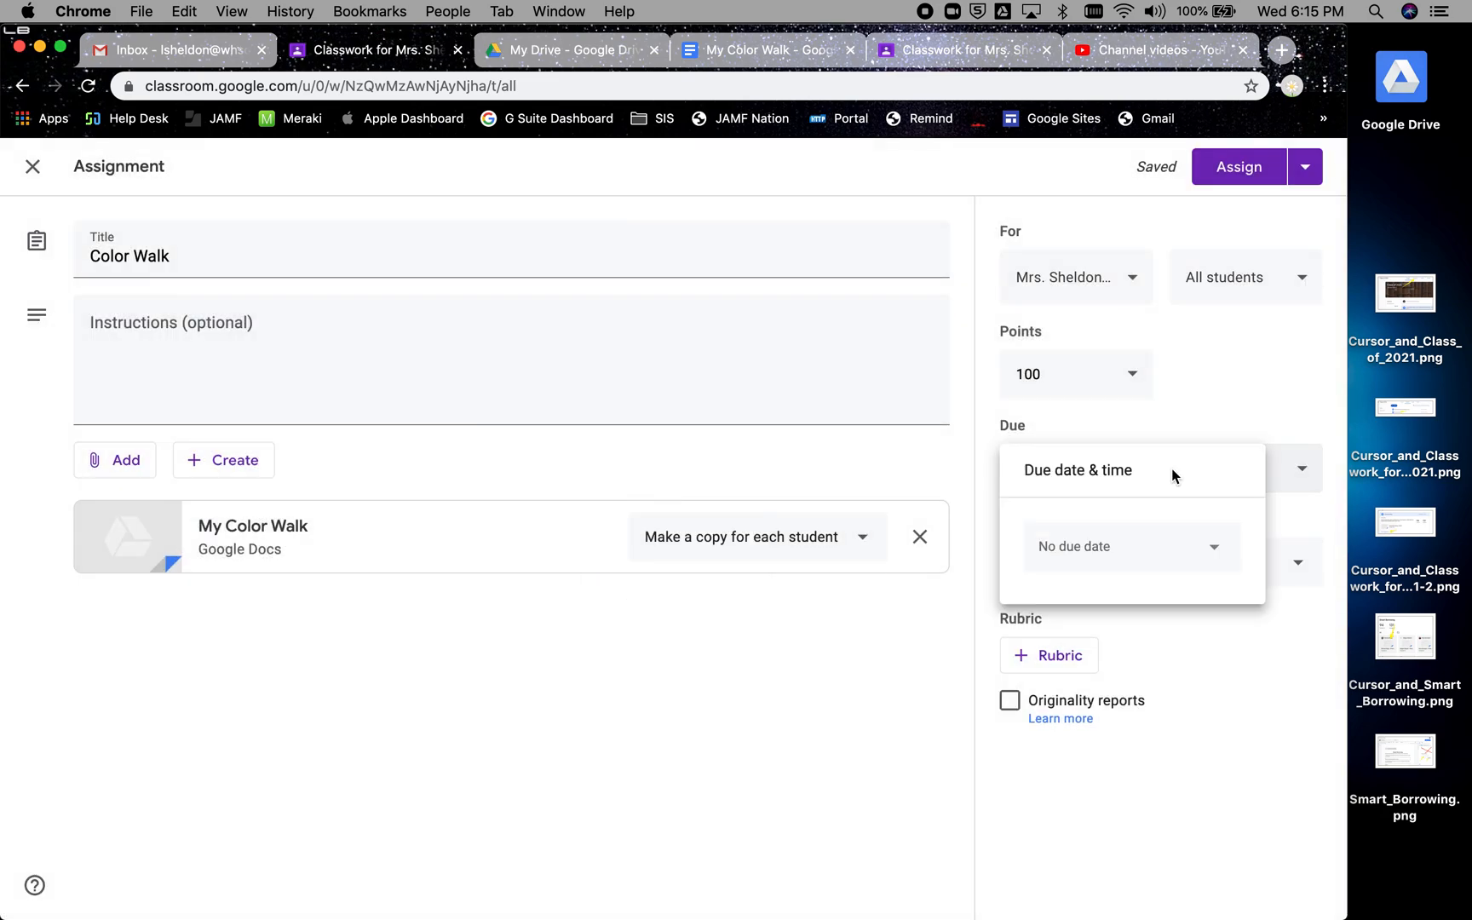